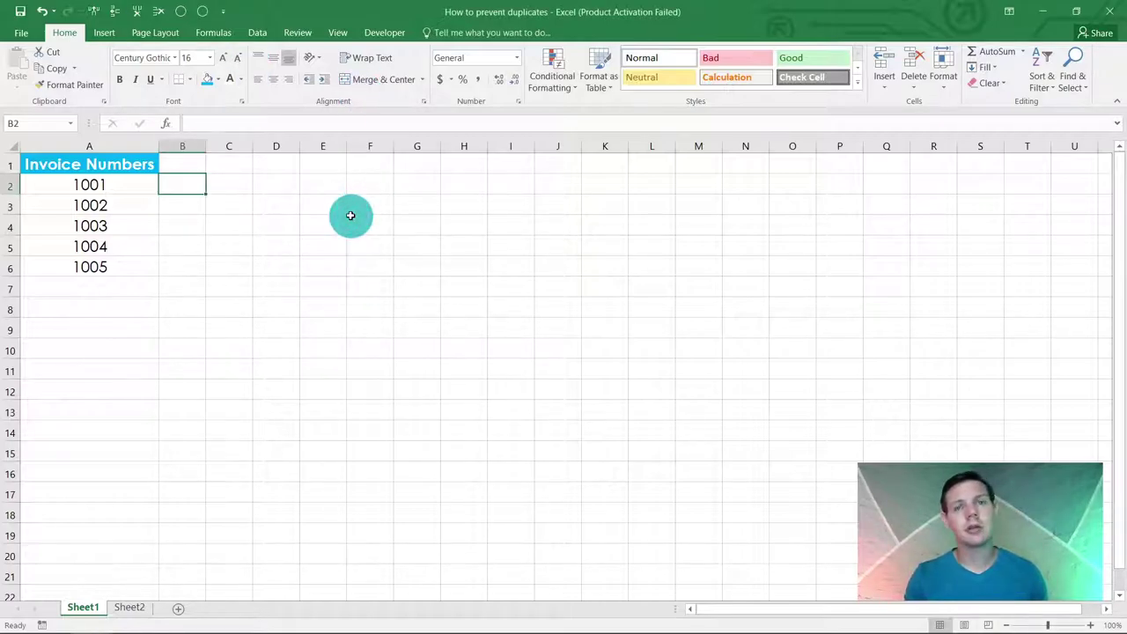
Step: Highlight duplicate values in column A using conditional formatting with Light Red Fill with Dark Red Text
click(127, 145)
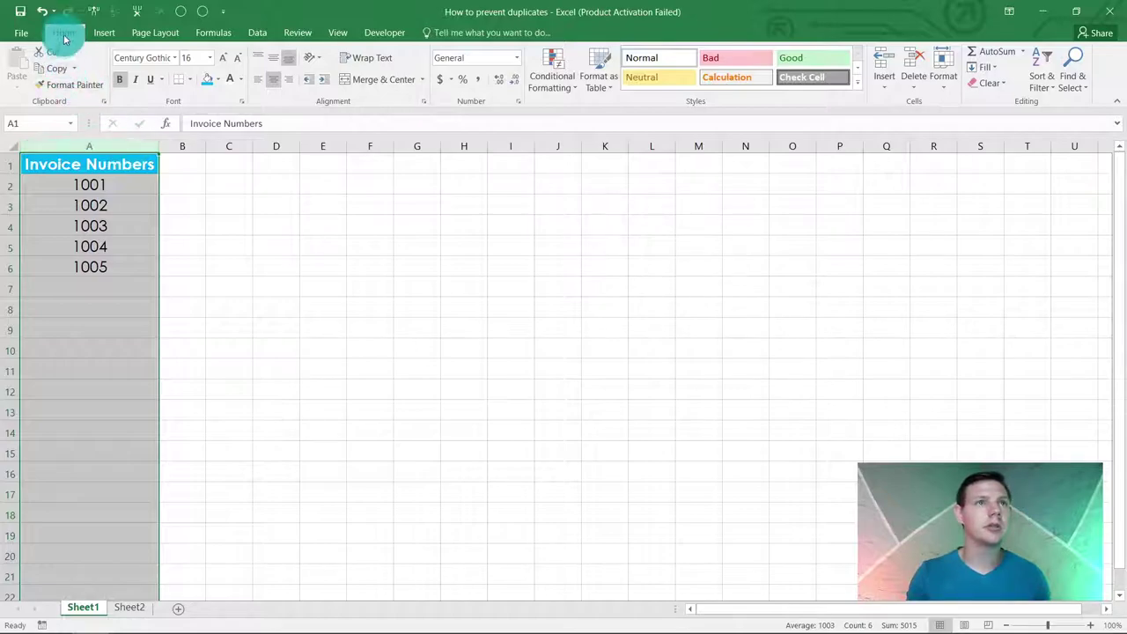
click(553, 70)
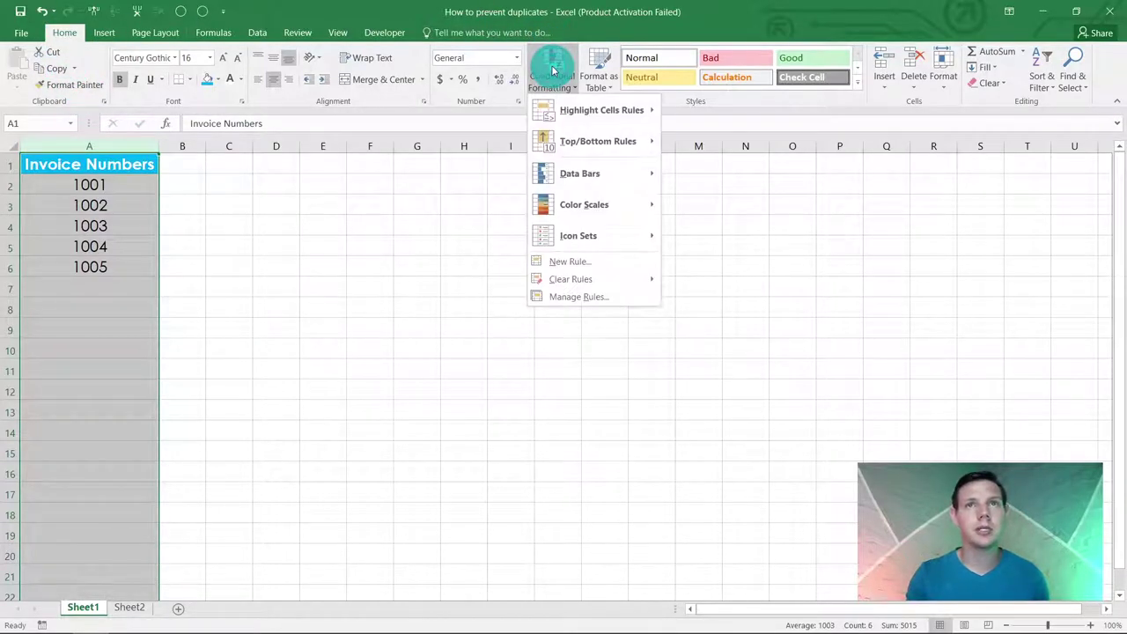
click(581, 109)
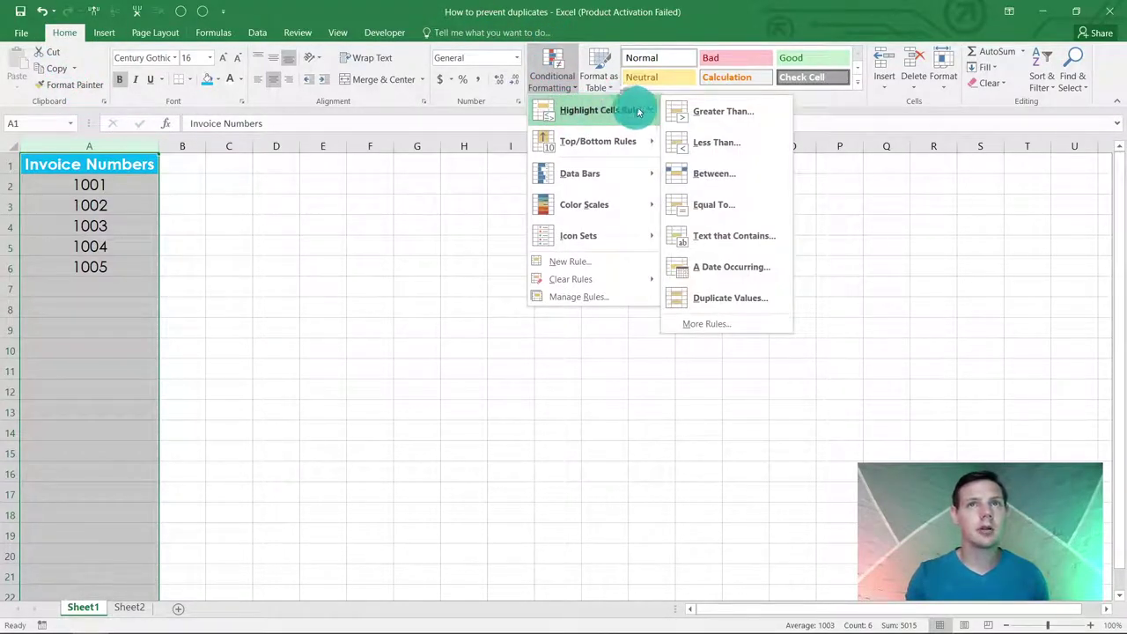
click(730, 295)
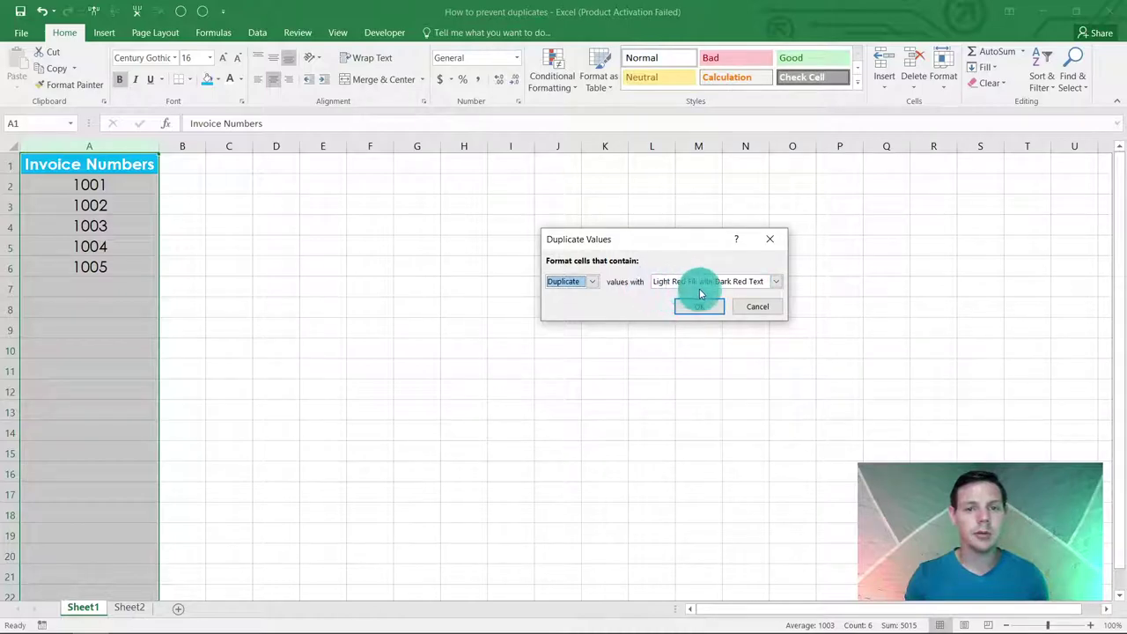
click(696, 305)
click(417, 251)
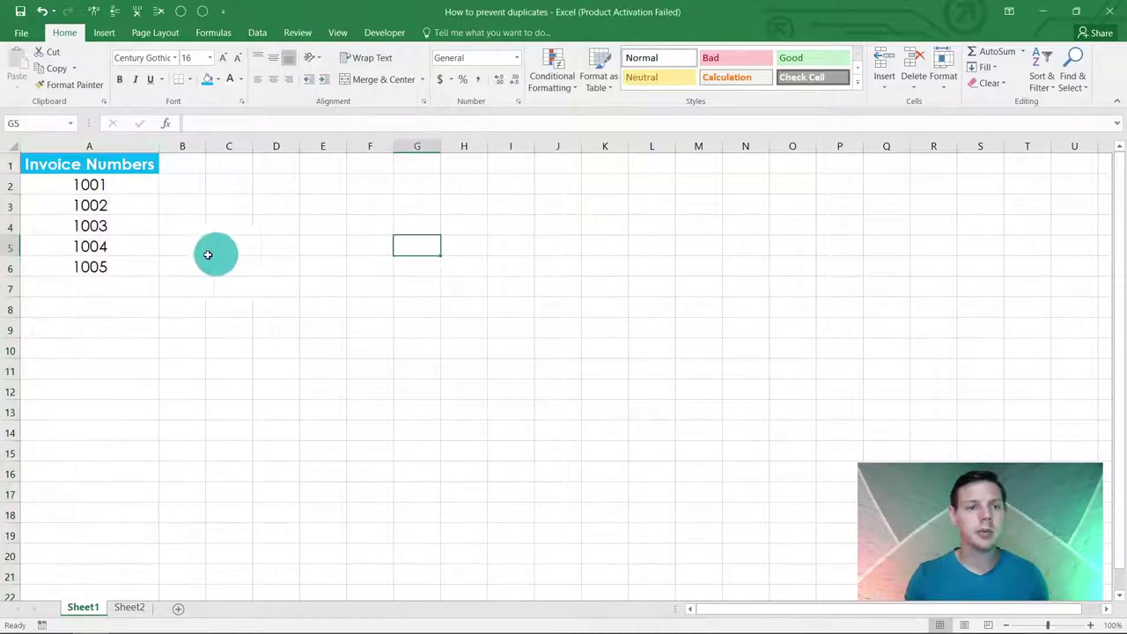
Step: Test the duplicate highlighting by entering 1001 in A7 and 1002 in A8, and undo both entries
click(80, 287)
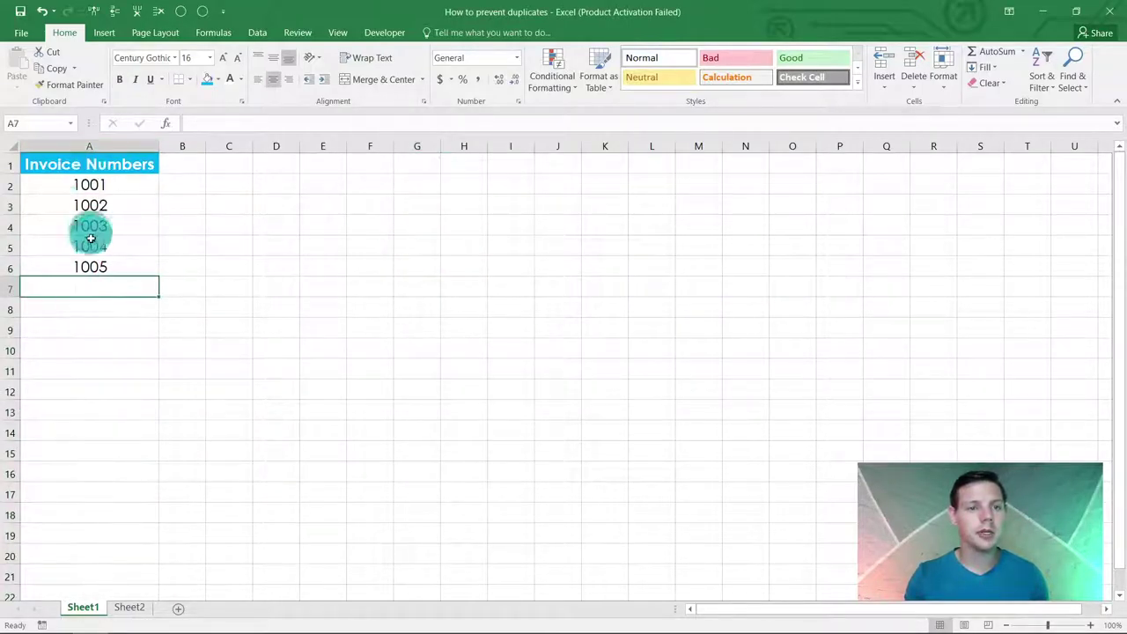
text(10)
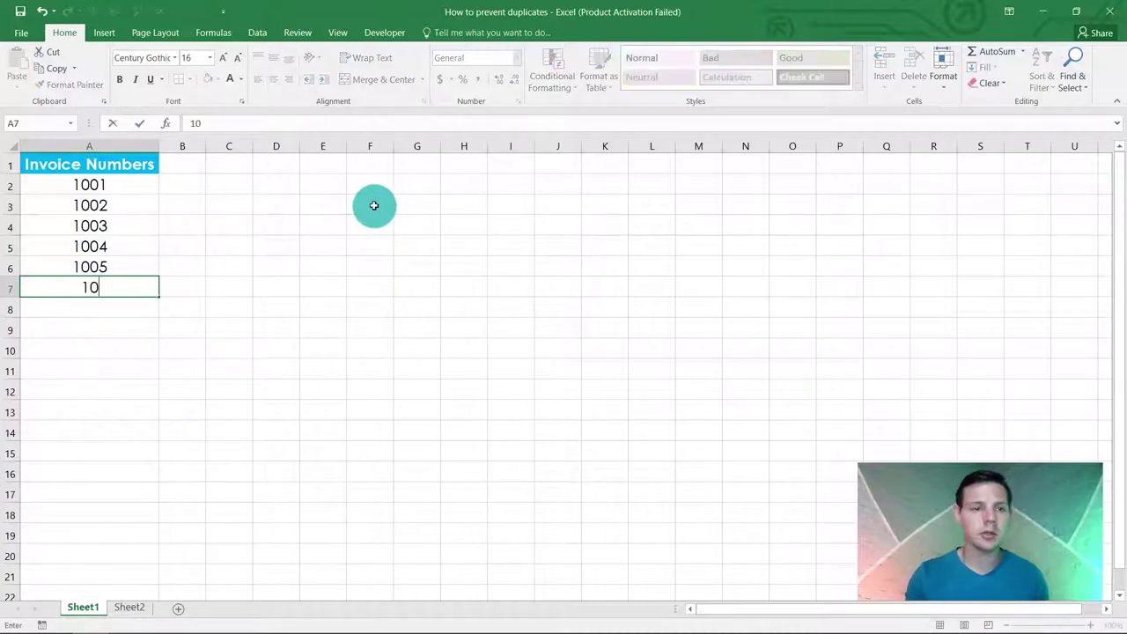
text(01)
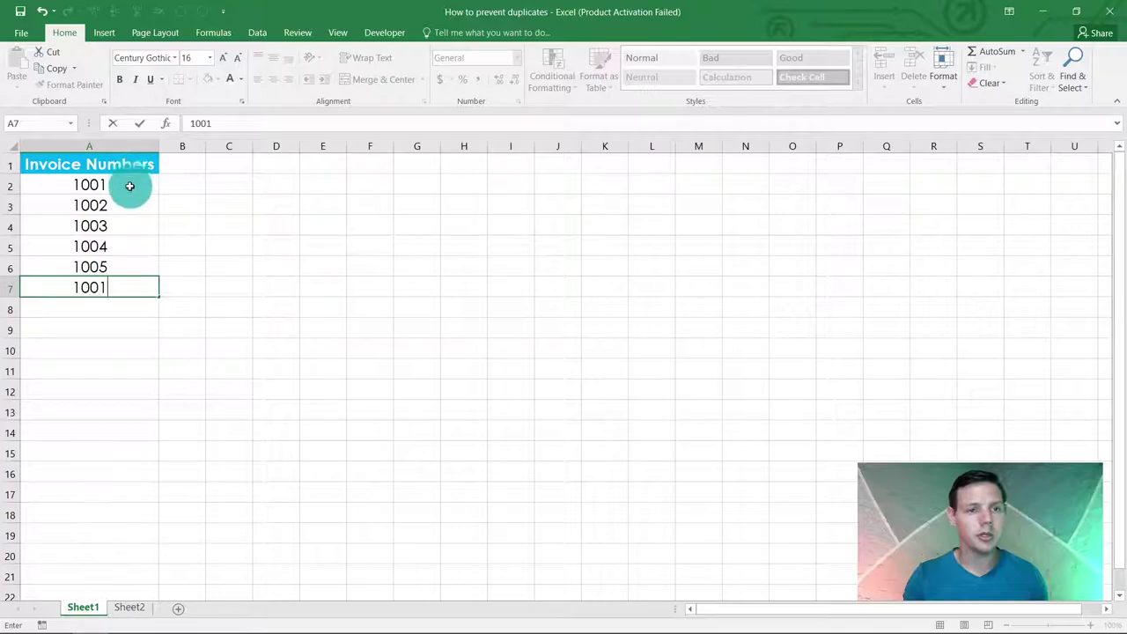
key(Return)
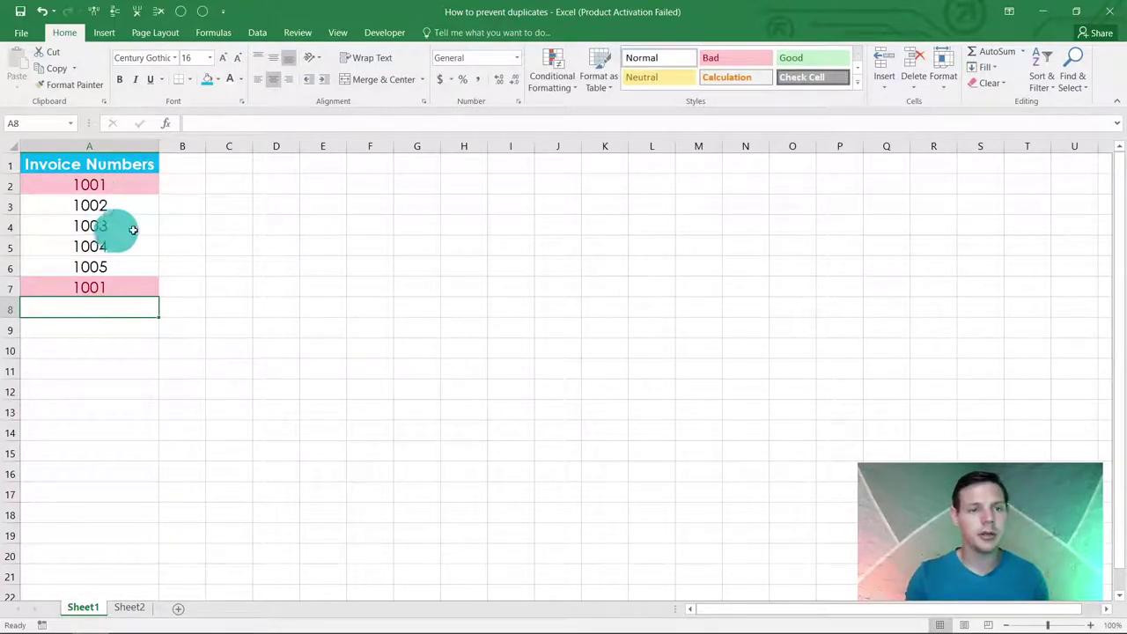
text(100)
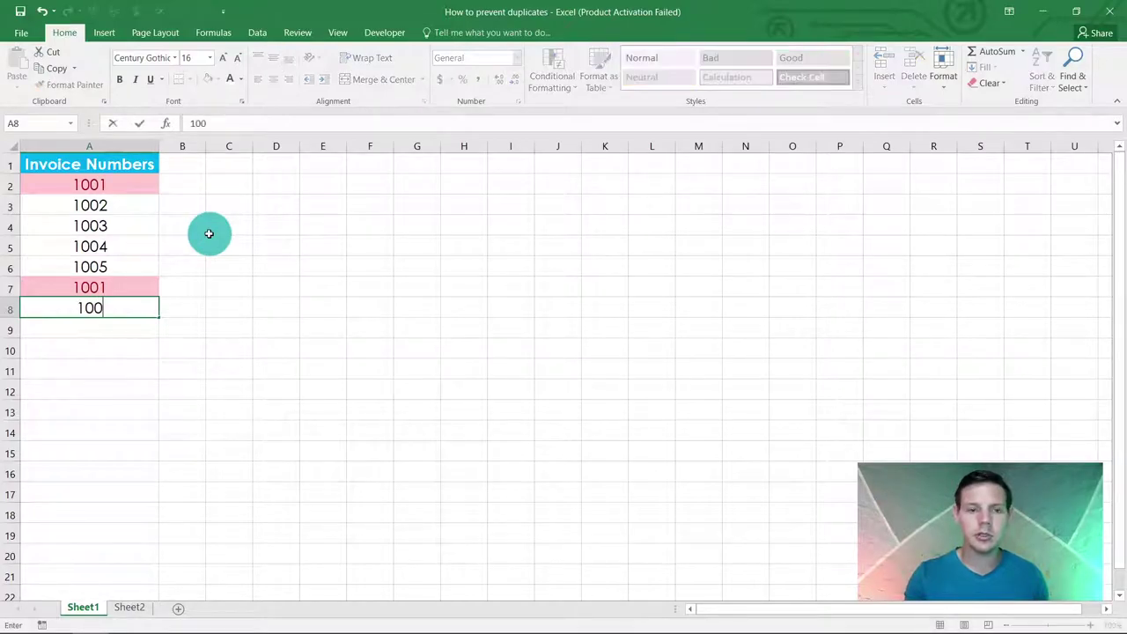
text(2)
key(Return)
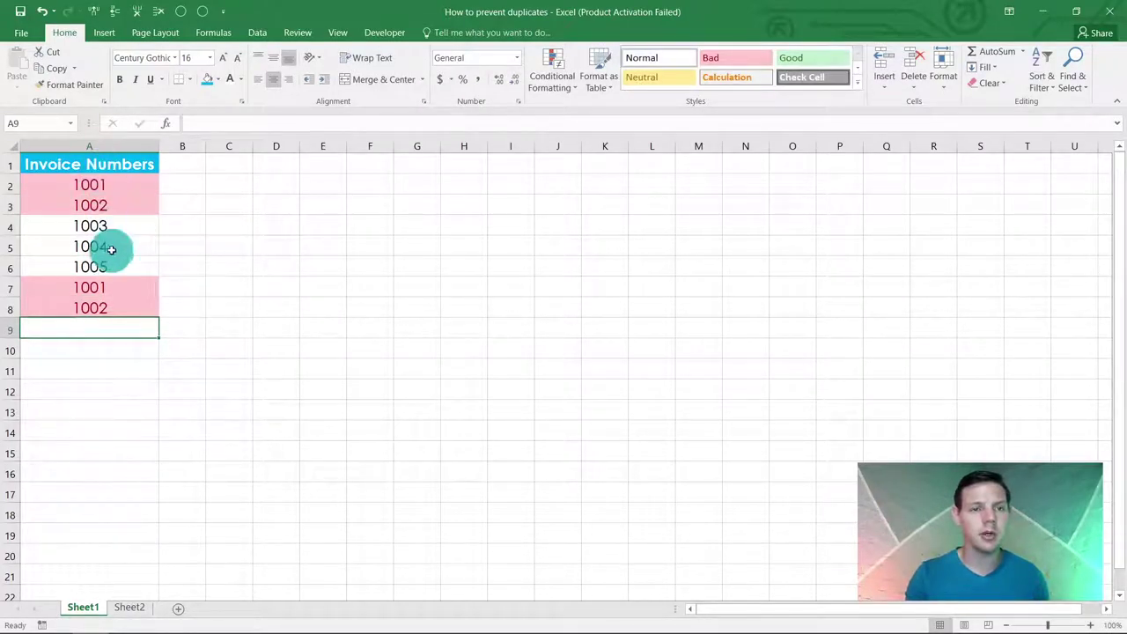
click(42, 12)
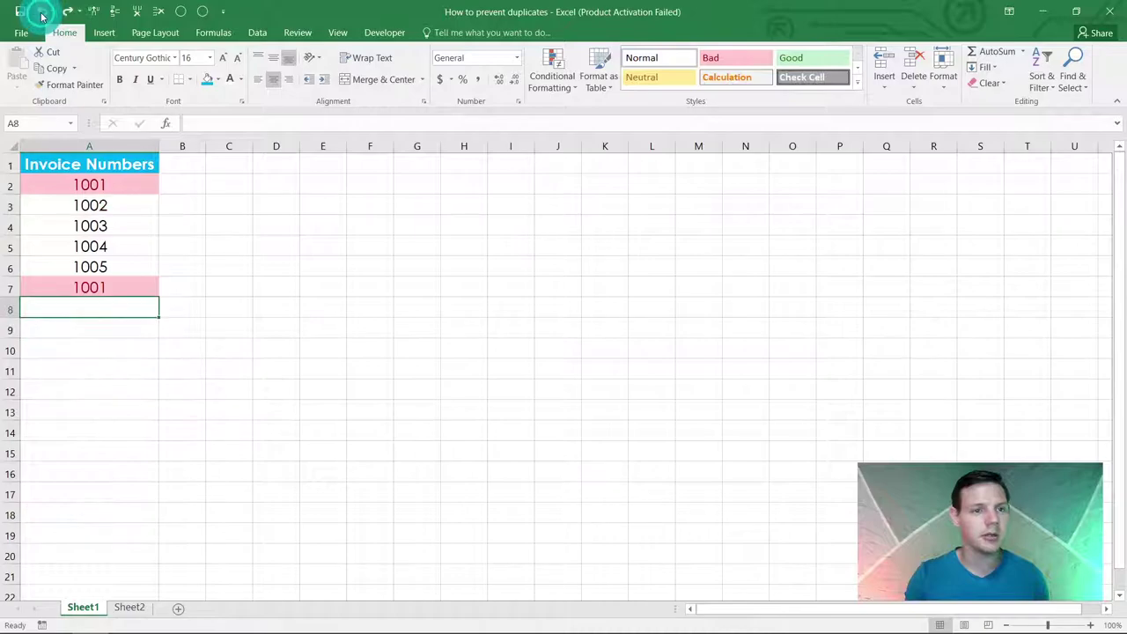
click(41, 12)
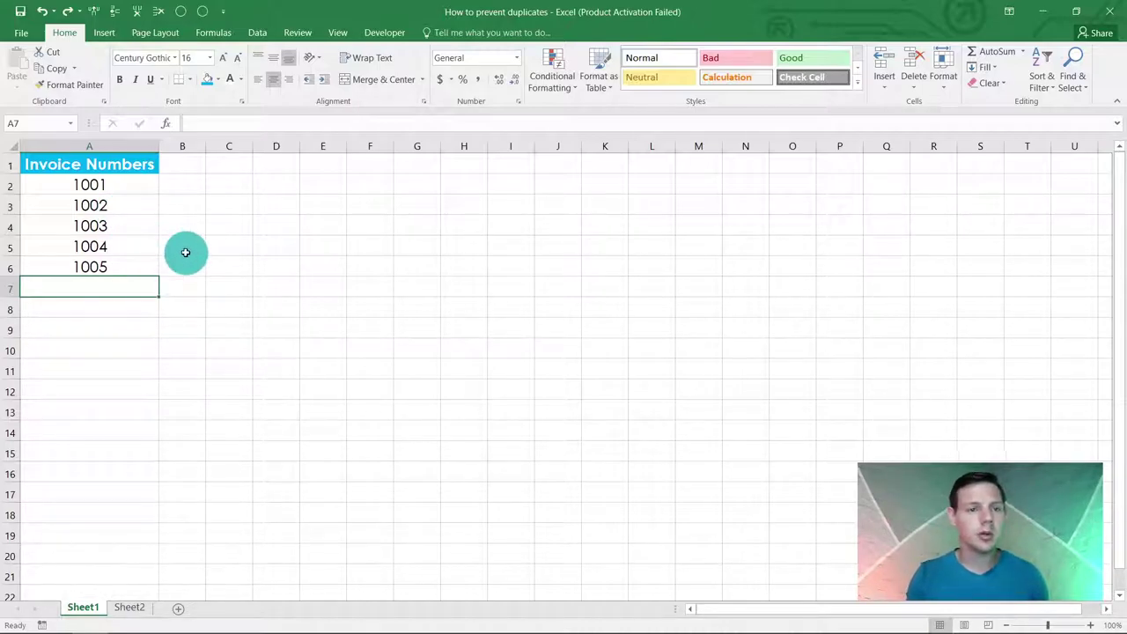
Step: Start a data validation rule for cells A2:A20 with Custom as the allowed criteria
click(117, 183)
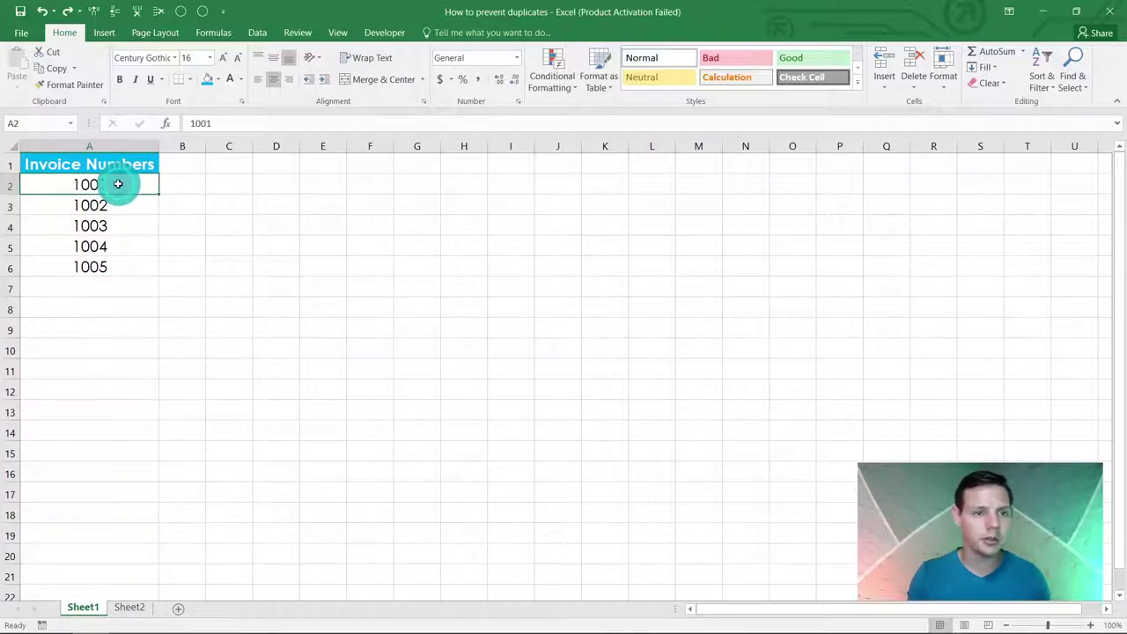
drag(117, 183, 88, 553)
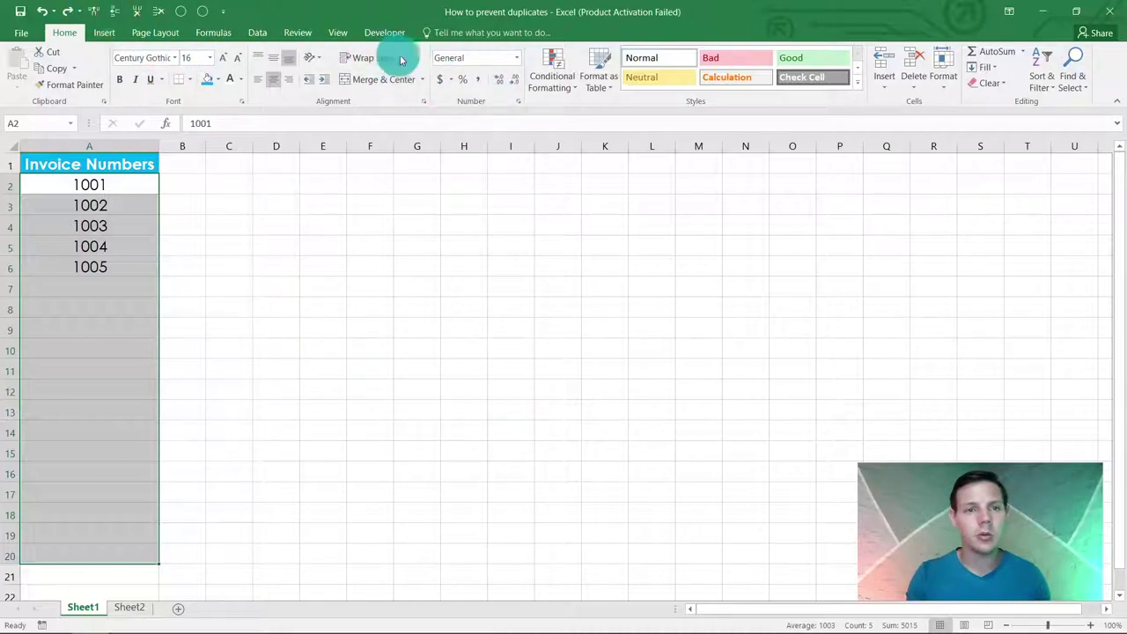
click(256, 32)
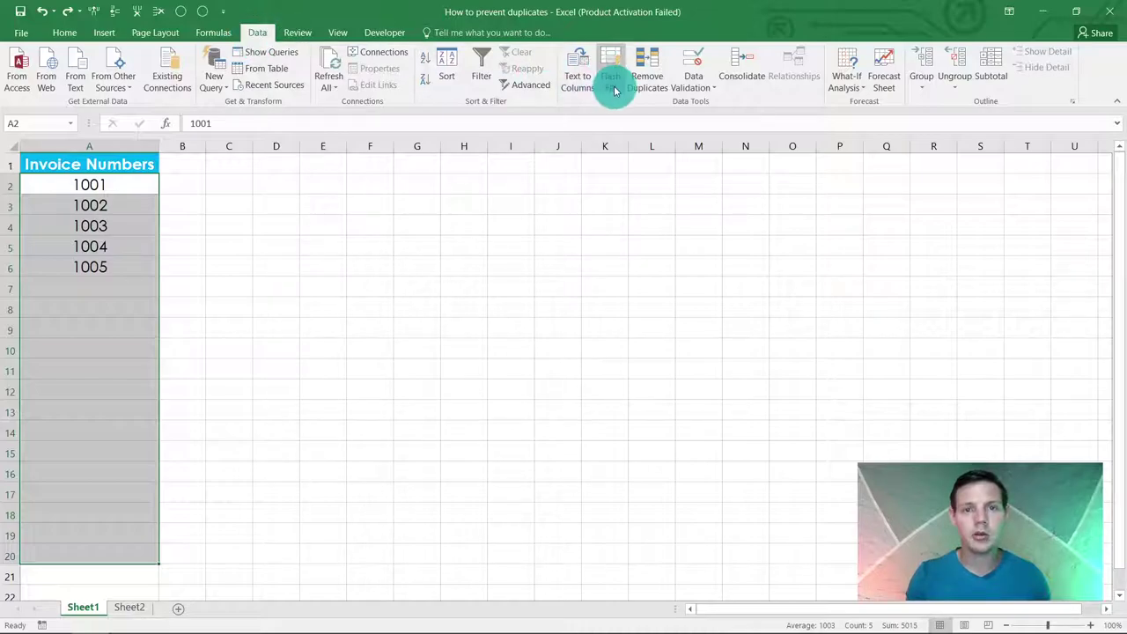
click(704, 88)
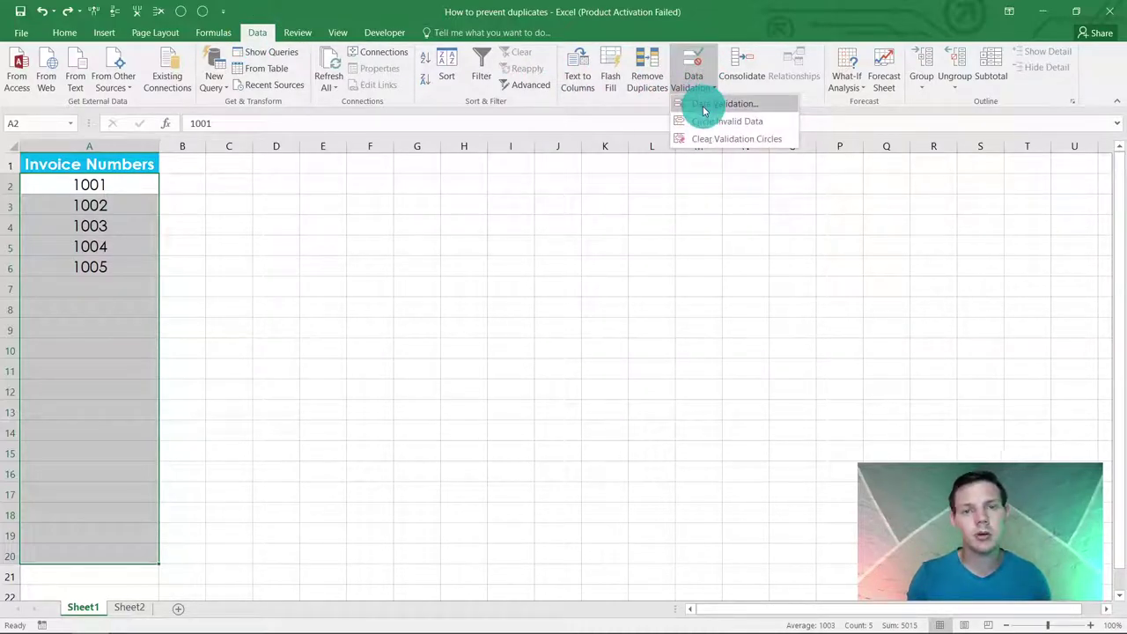
click(703, 105)
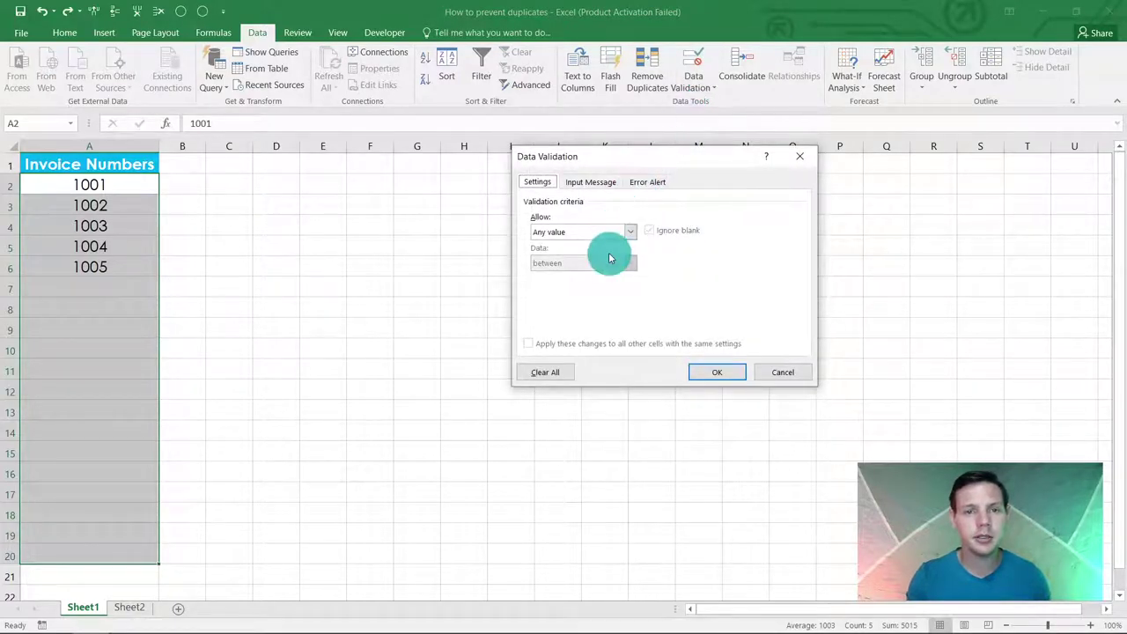
drag(614, 162, 430, 174)
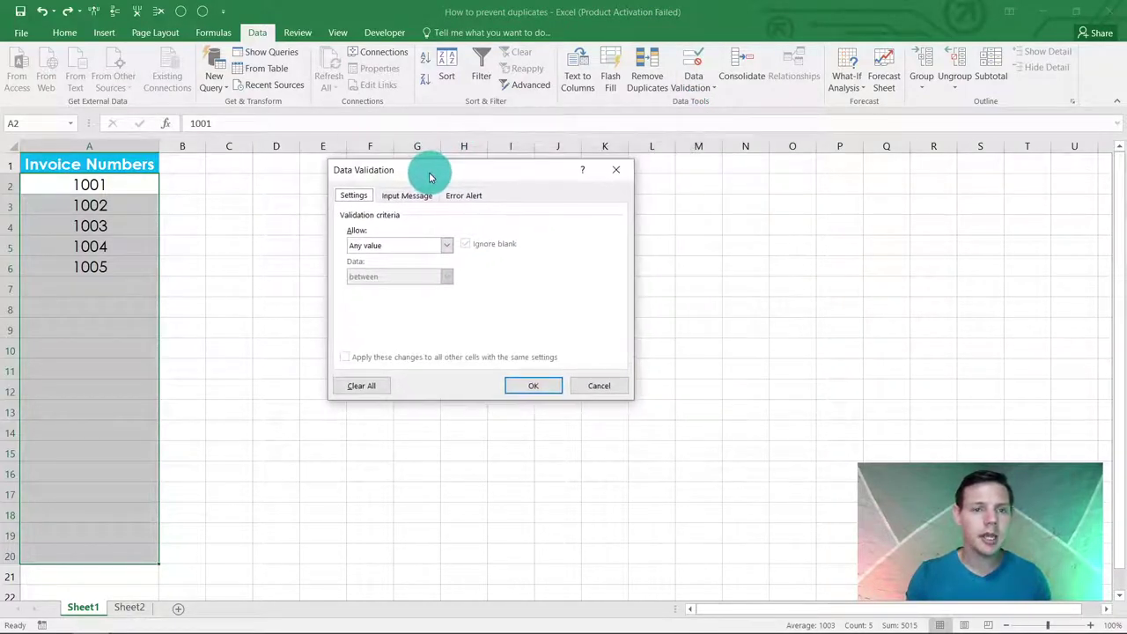
click(448, 249)
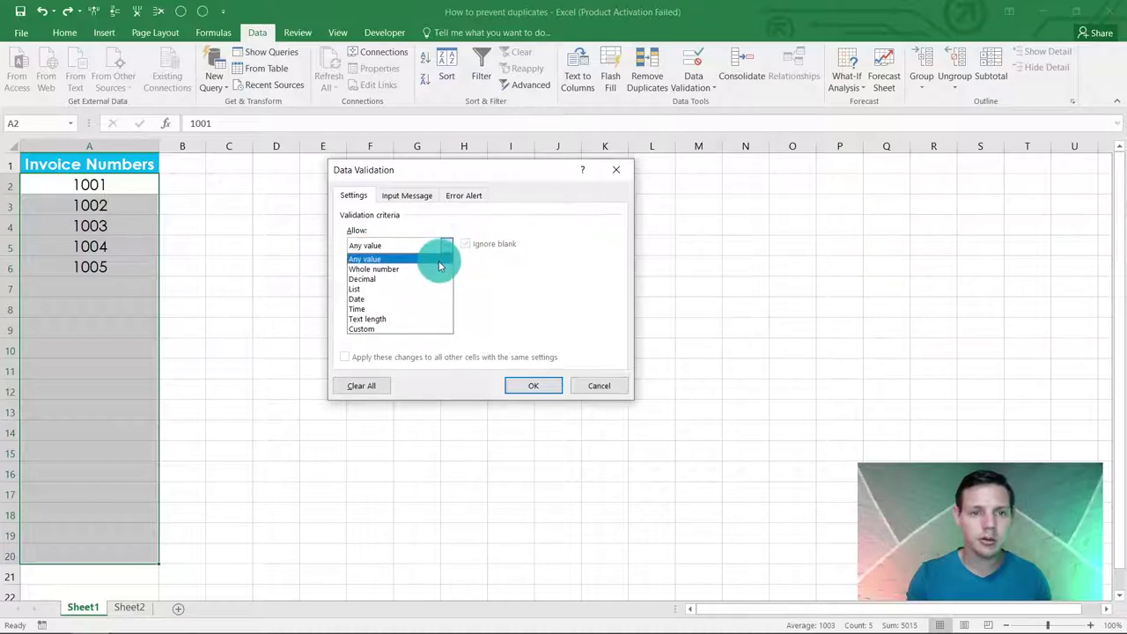
click(417, 330)
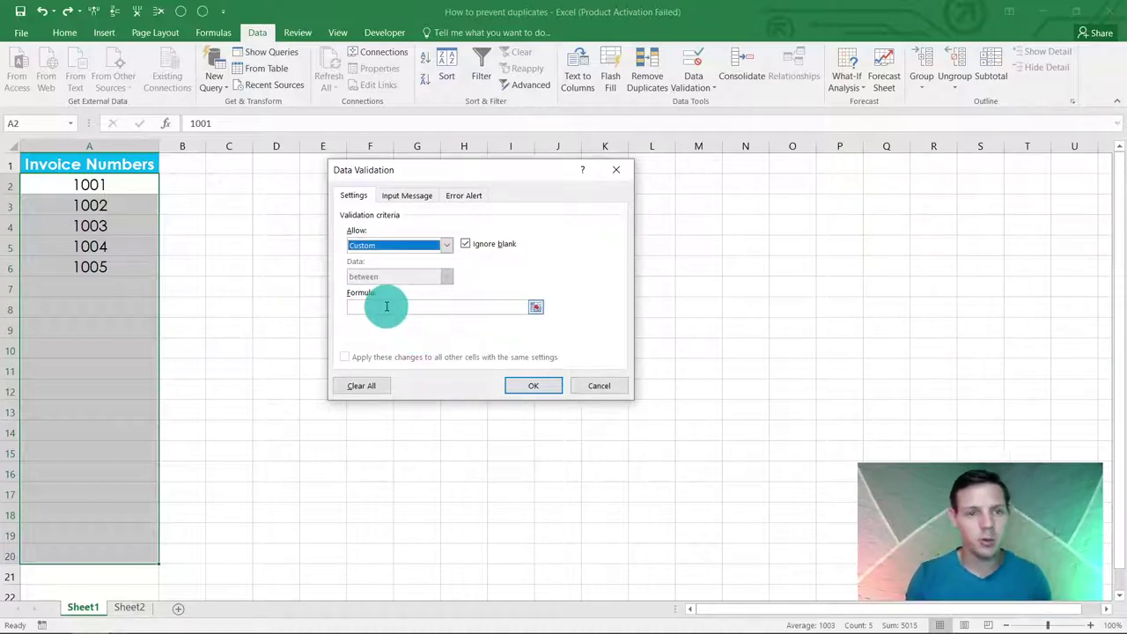
Step: Set the validation formula to =COUNTIF($A$2:$A$20,A2)=1 and apply the rule
click(388, 307)
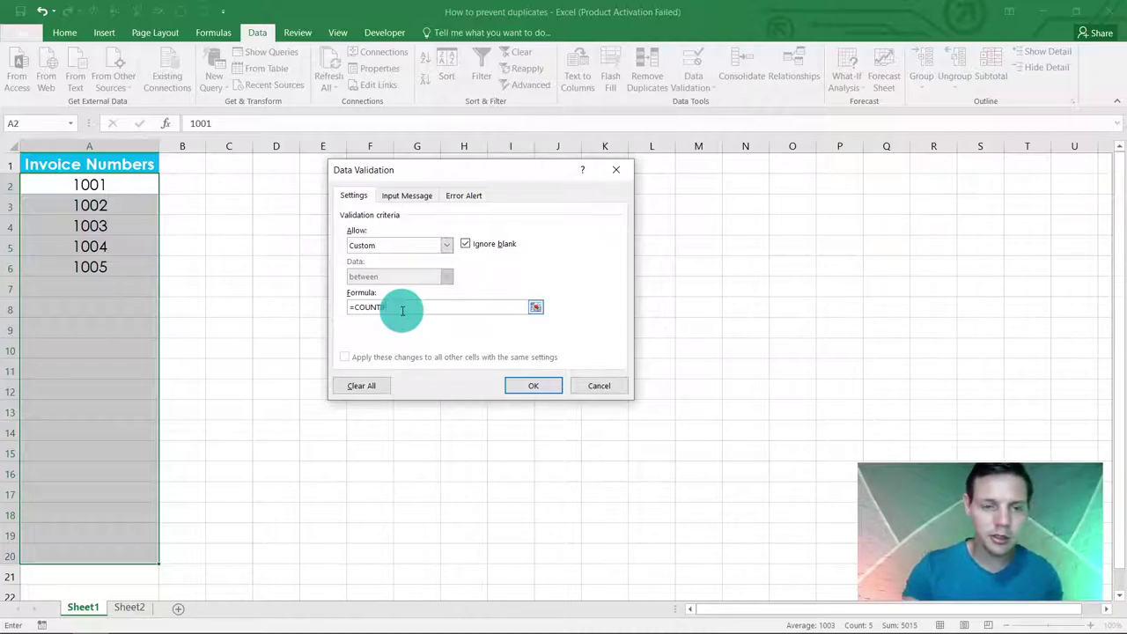
click(131, 184)
drag(131, 184, 99, 547)
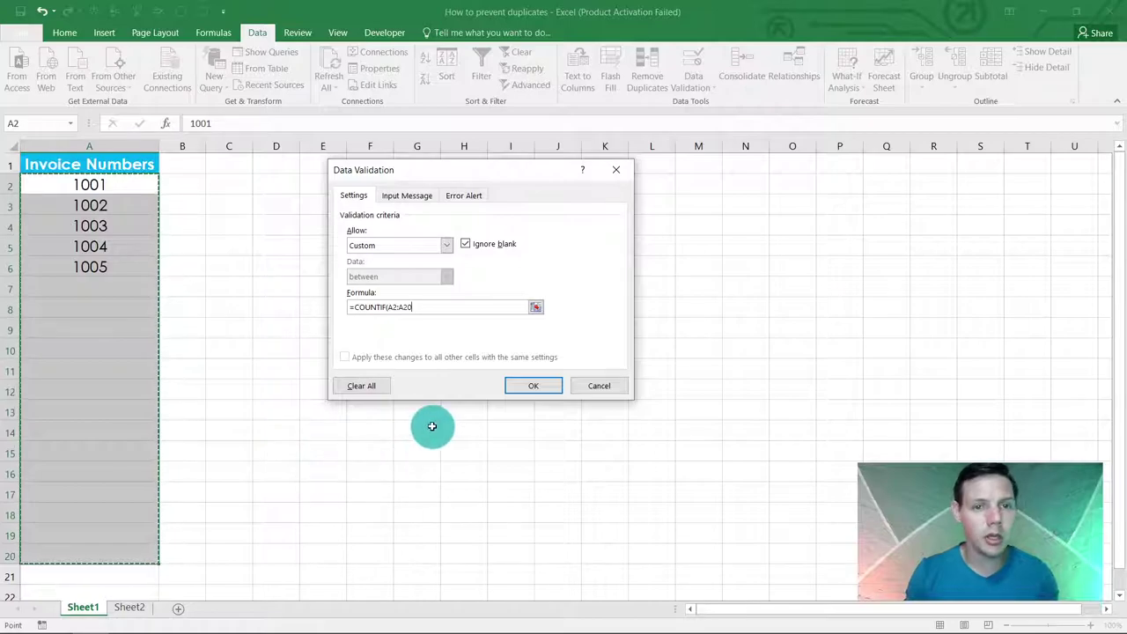
click(388, 306)
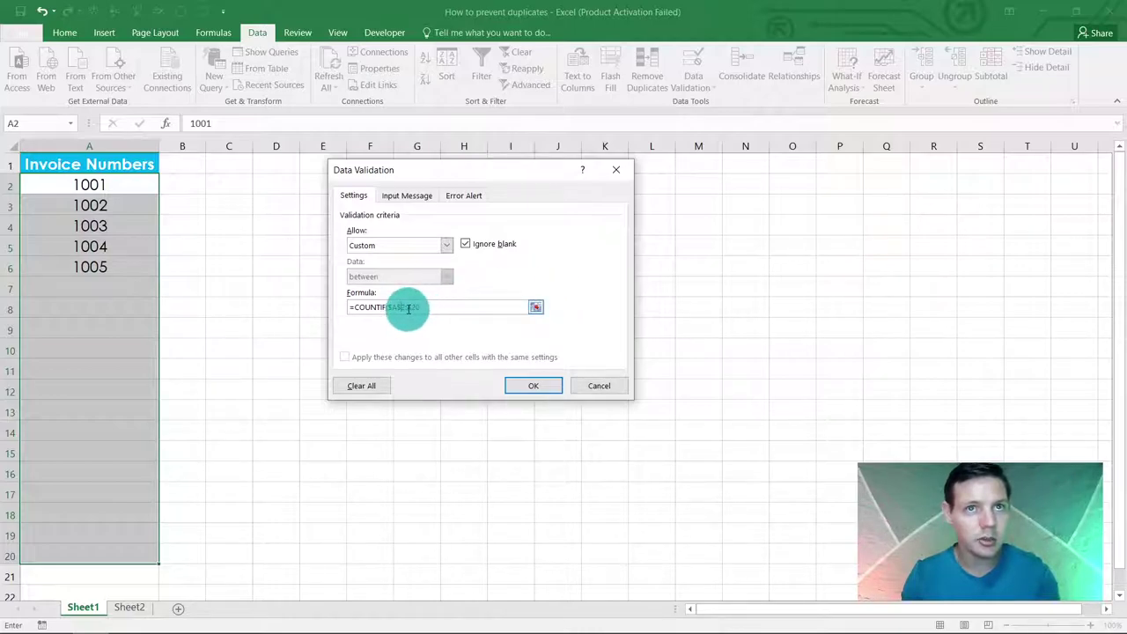
key(F4)
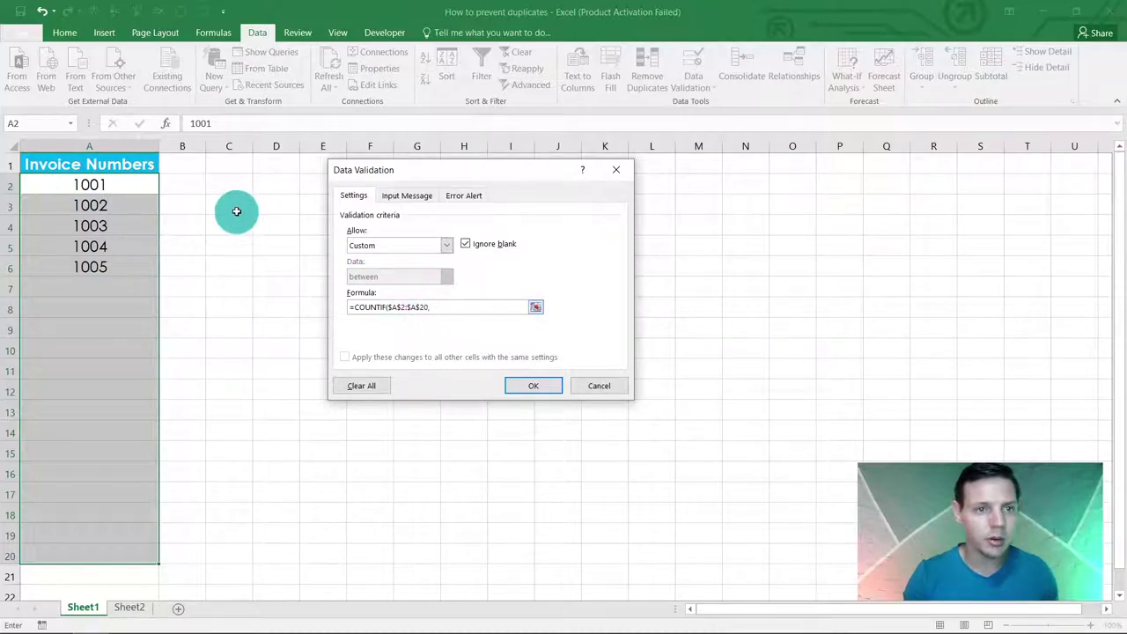
click(103, 183)
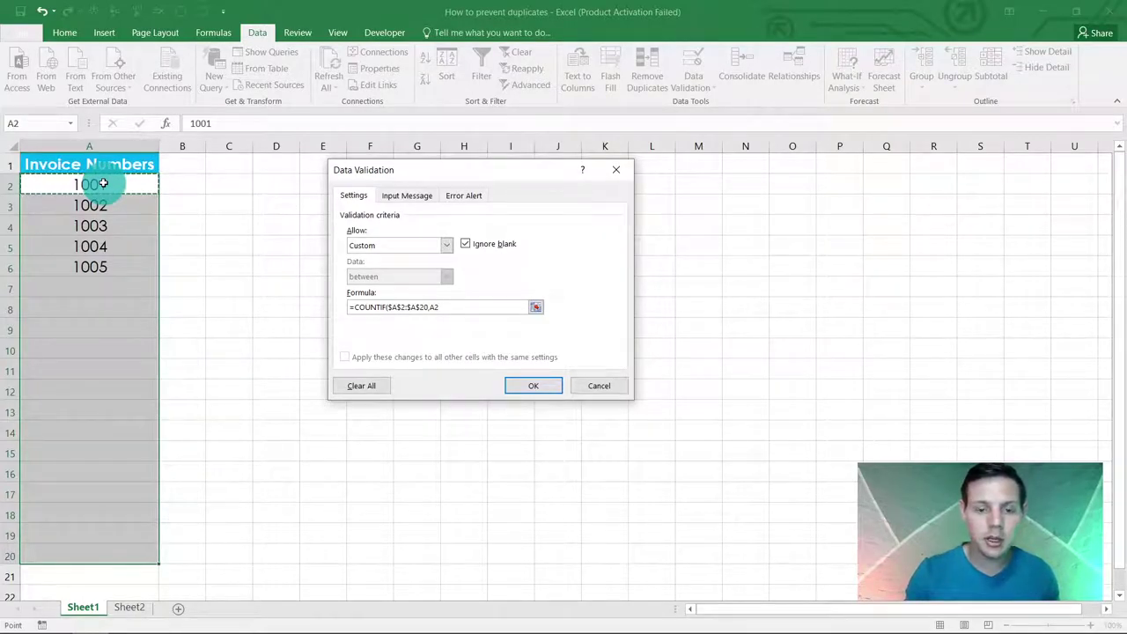
text()=1)
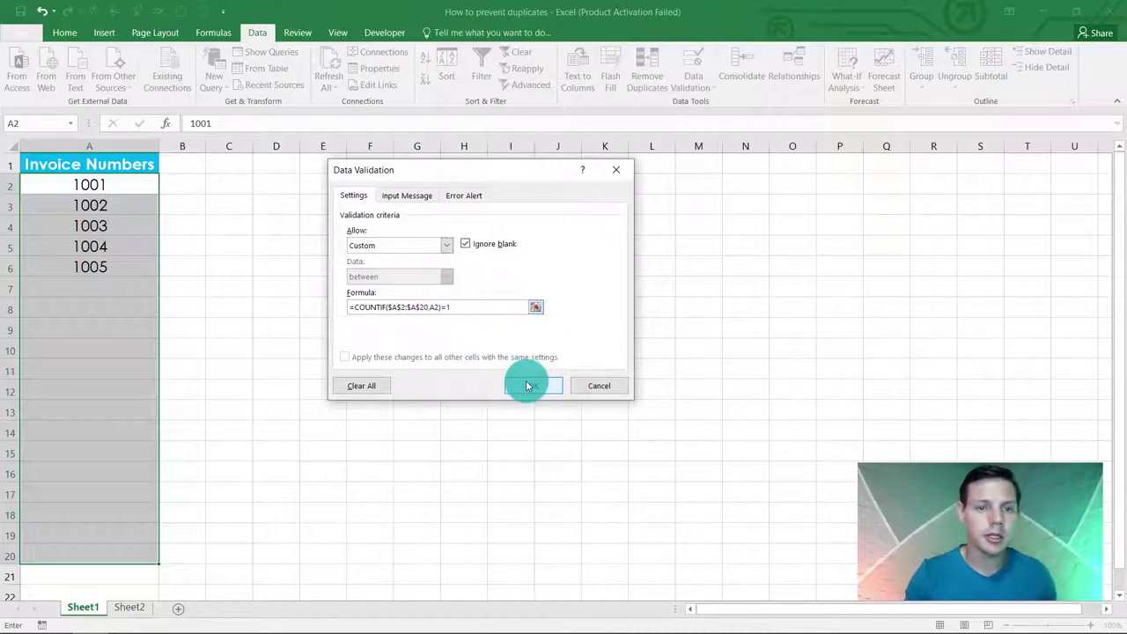
click(525, 384)
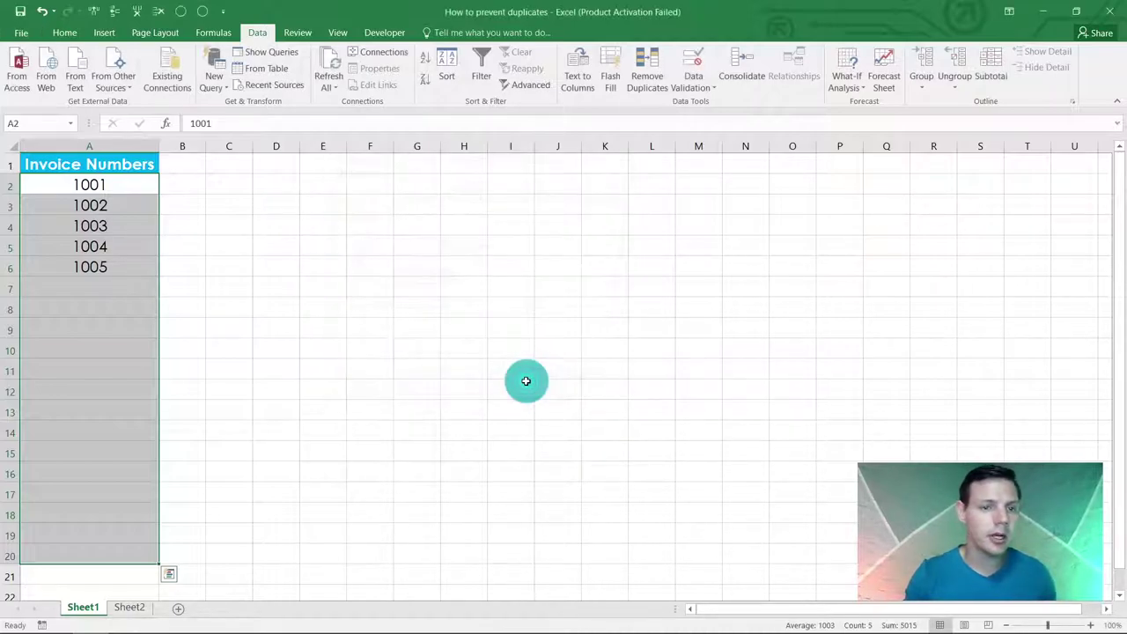
click(317, 301)
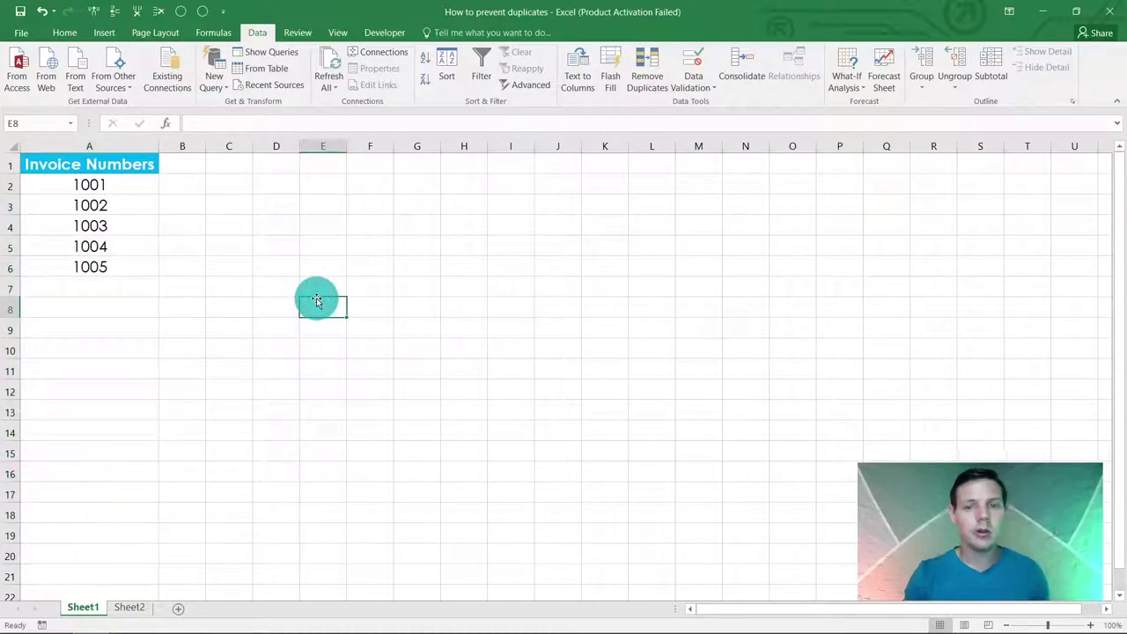
Step: Enter the unique invoice number 1006 in cell A7
click(142, 287)
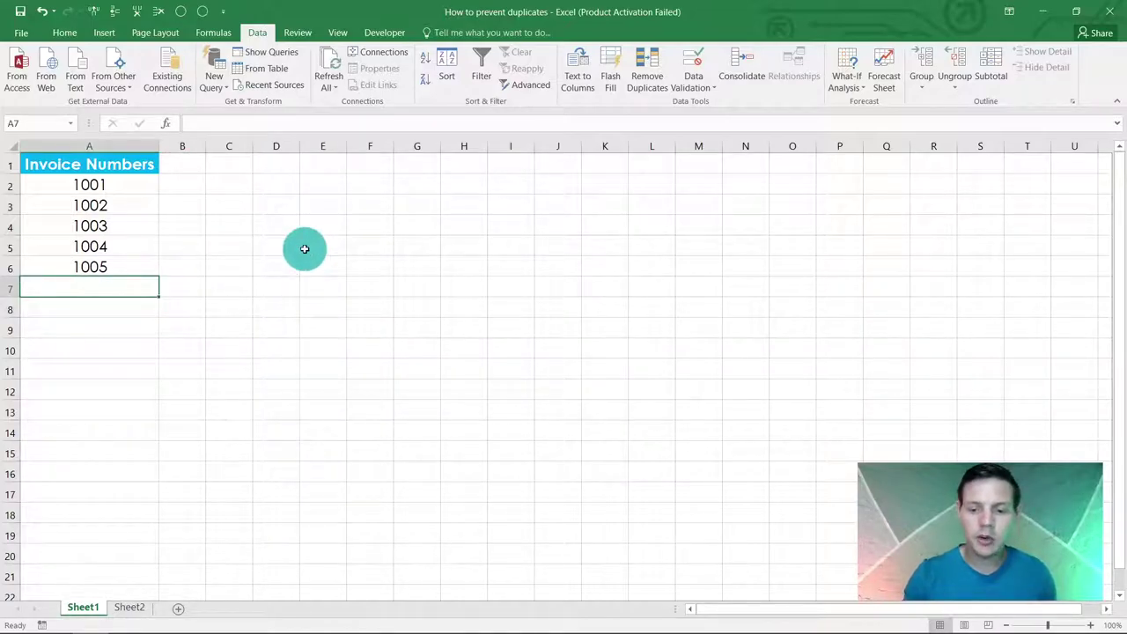
text(1006)
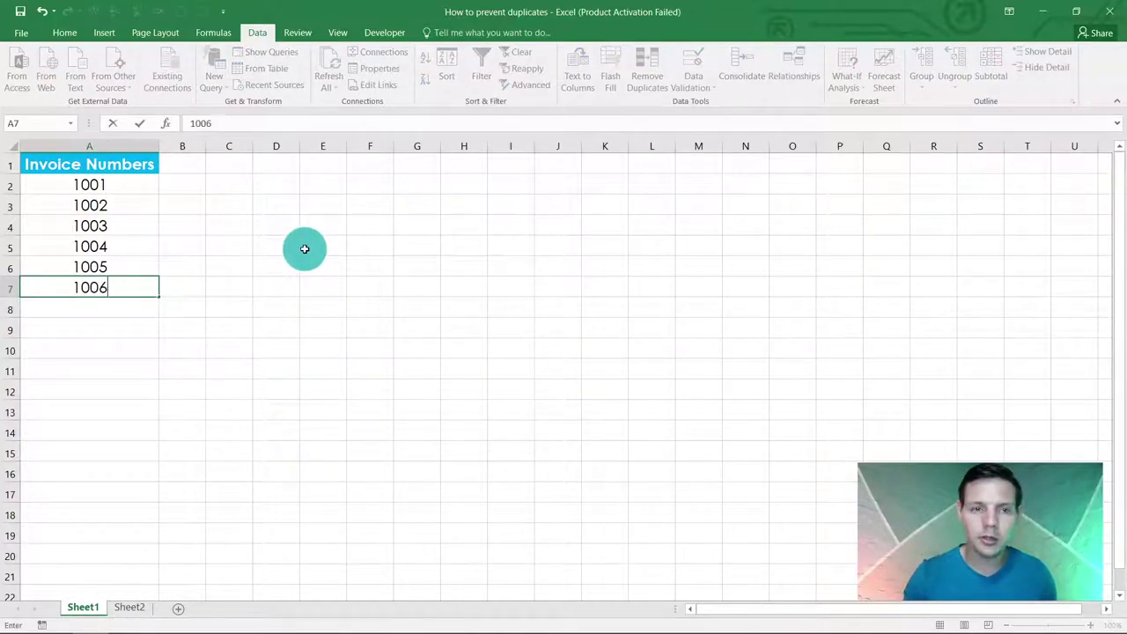
key(Return)
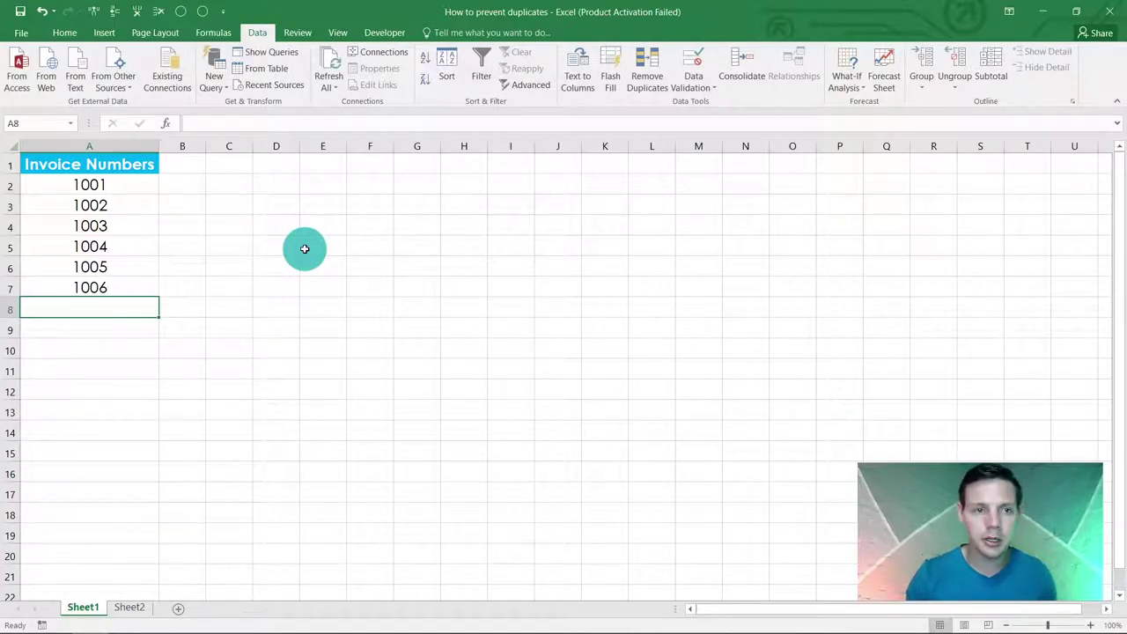
Step: Try to enter the duplicate invoice number 1001 in cell A8, and choose to retry the entry
text(1001)
key(Return)
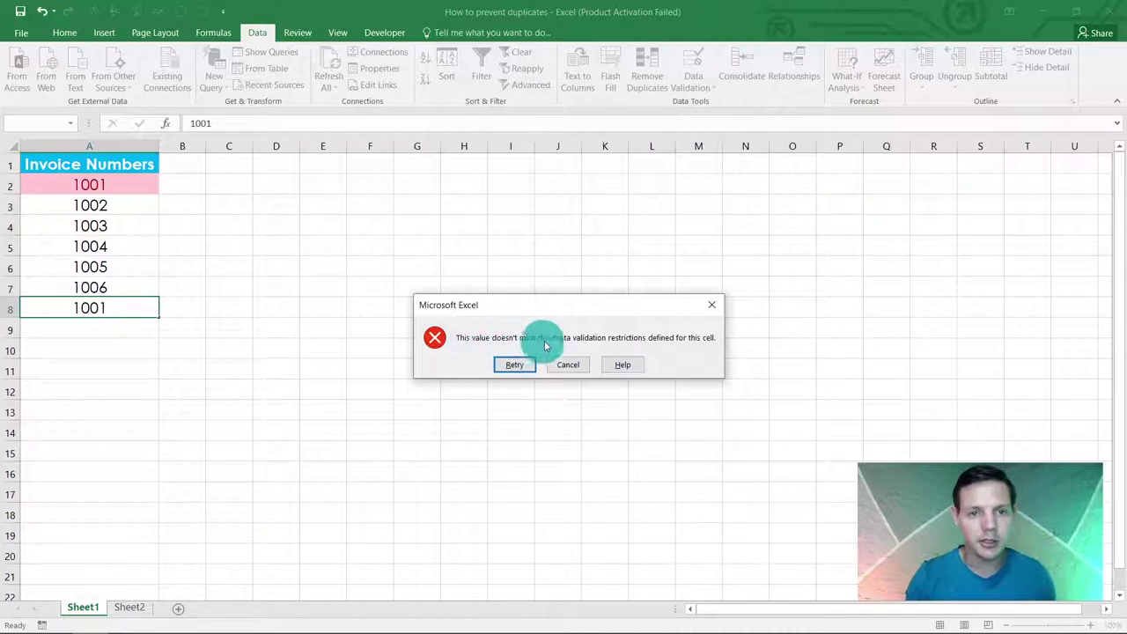
click(526, 365)
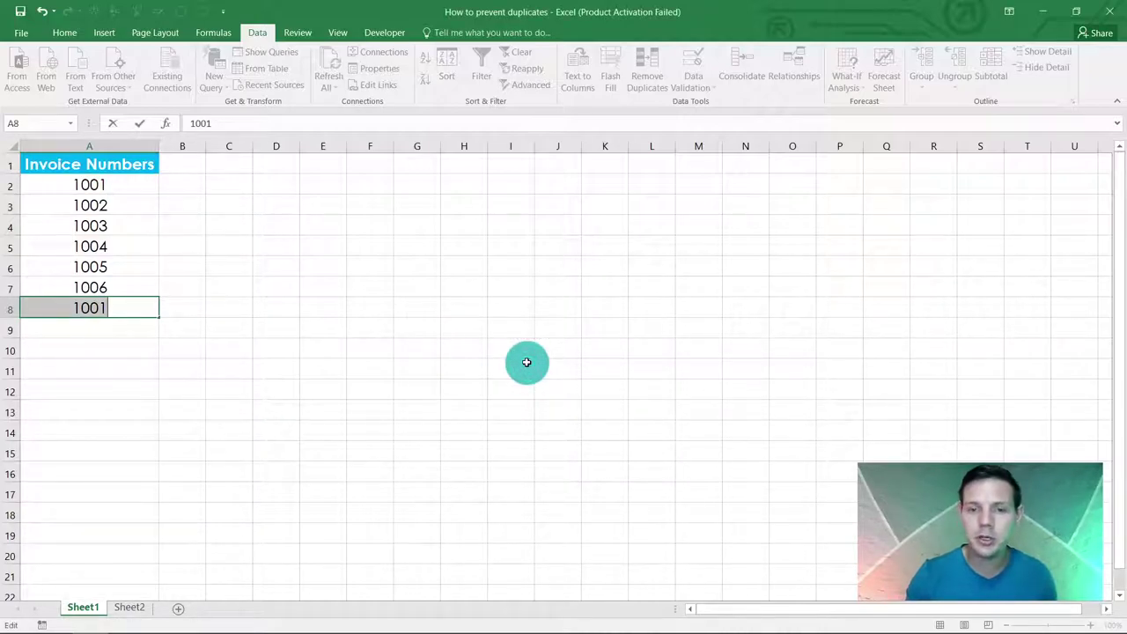
Step: Try to enter the duplicate invoice number 1006 in cell A8, and cancel the entry
text(100)
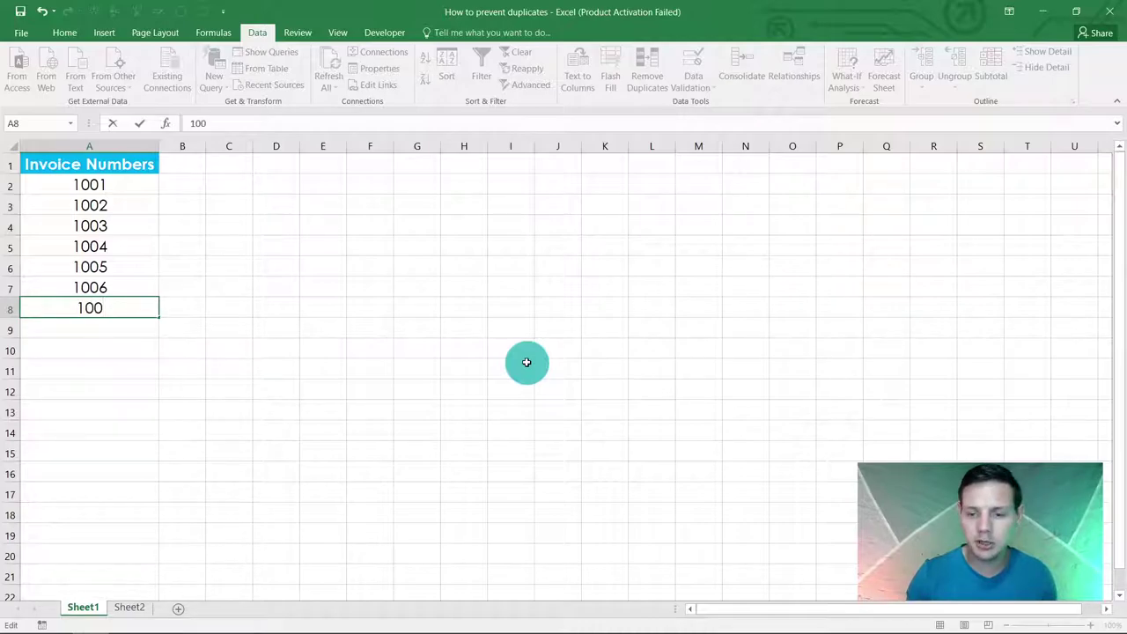
text(6)
key(Return)
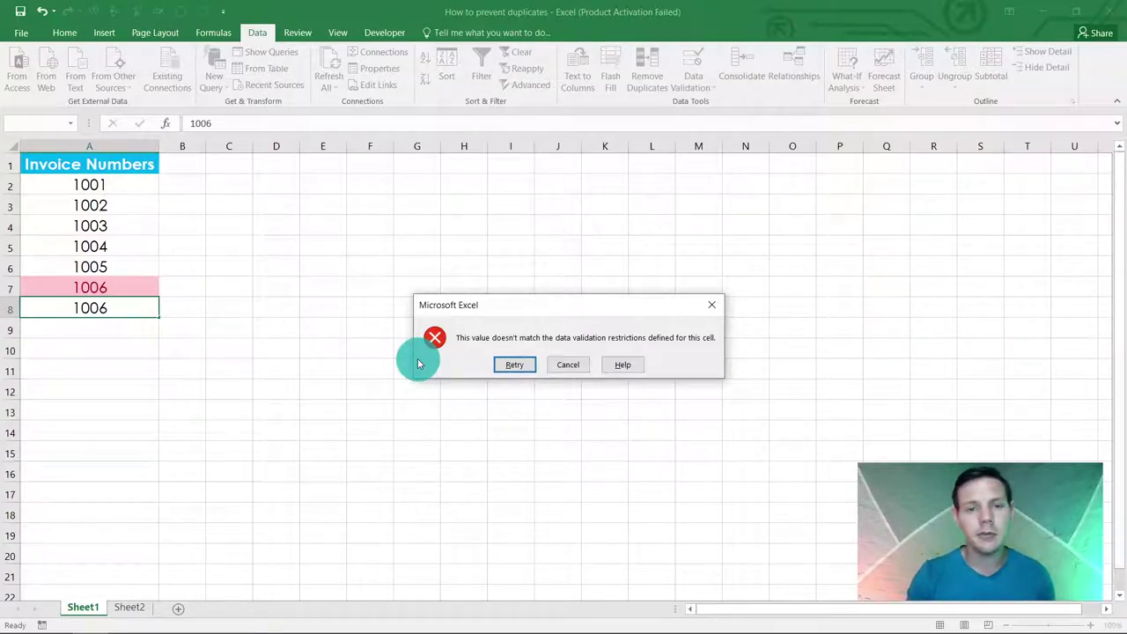
click(570, 364)
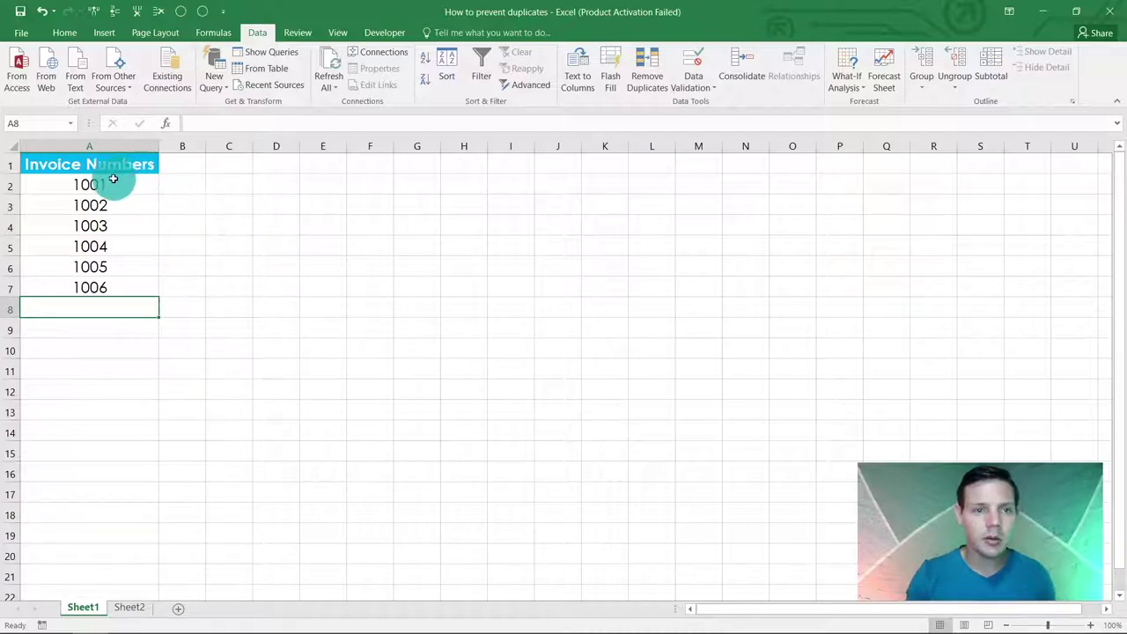
Step: Give the validation rule on A2:A20 an error alert titled "Duplicate detected" with the message "Please do not enter a duplicate"
drag(113, 178, 89, 563)
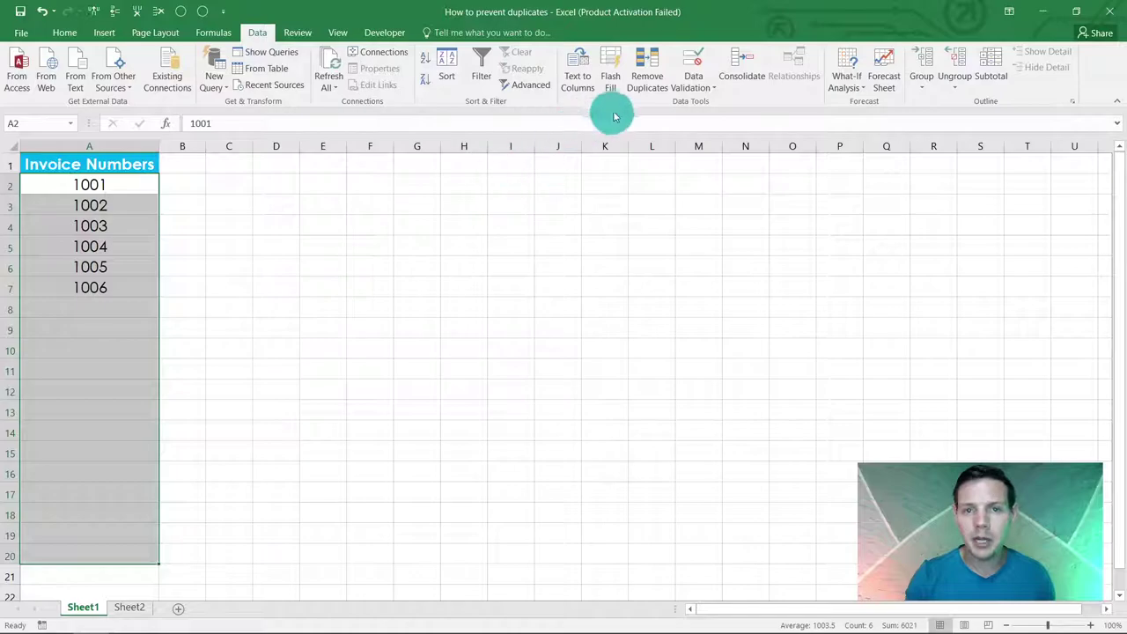
click(691, 95)
click(692, 101)
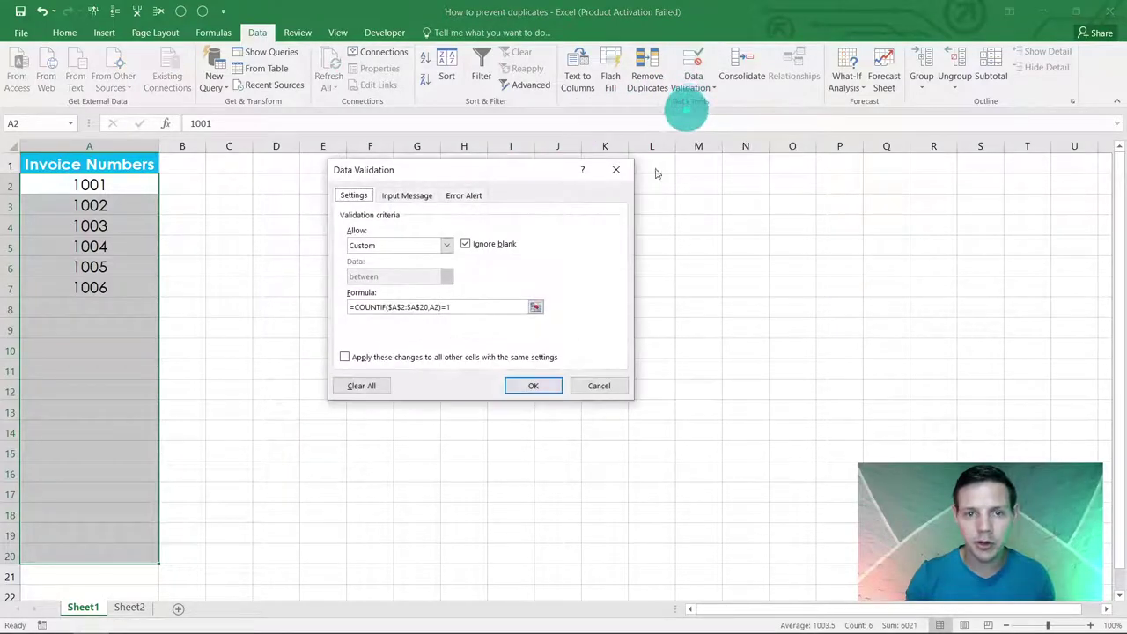
click(465, 196)
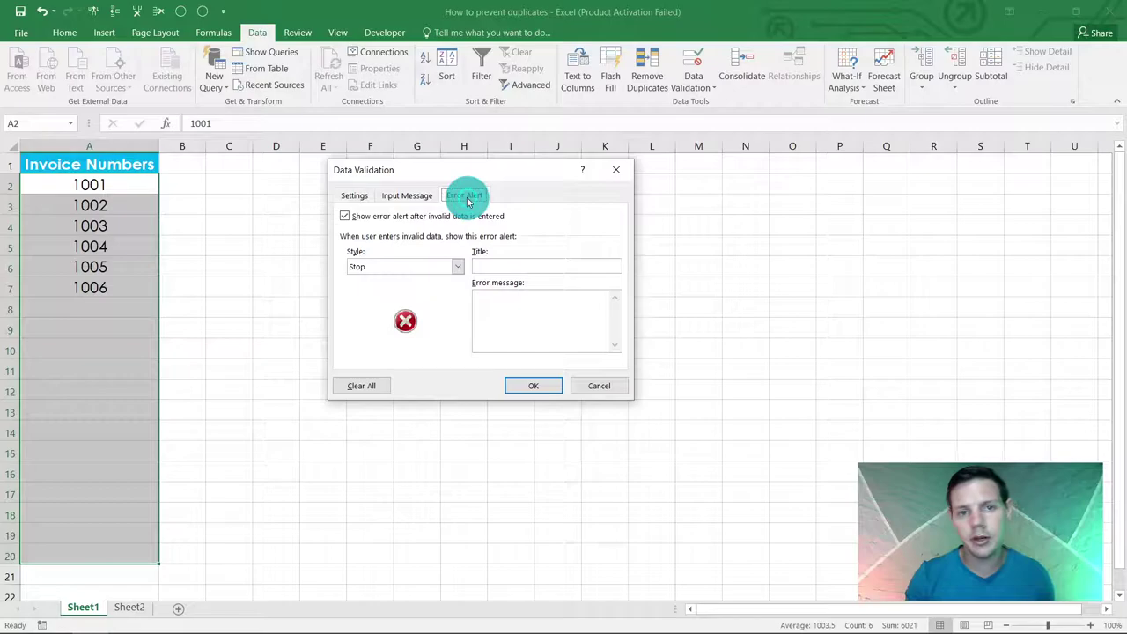
click(503, 266)
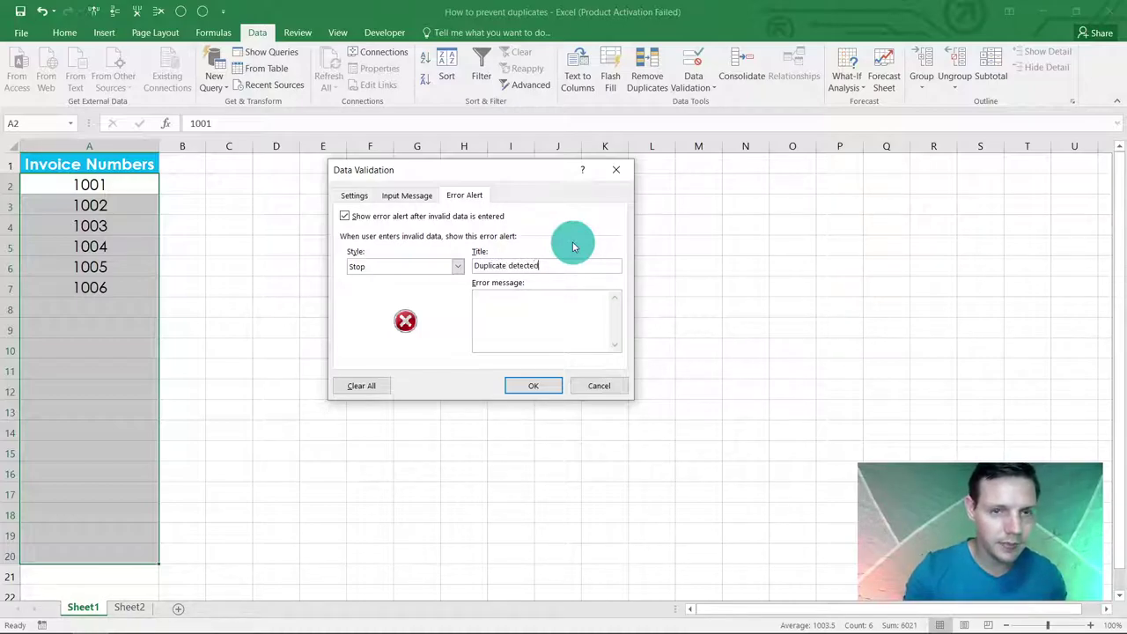
click(536, 305)
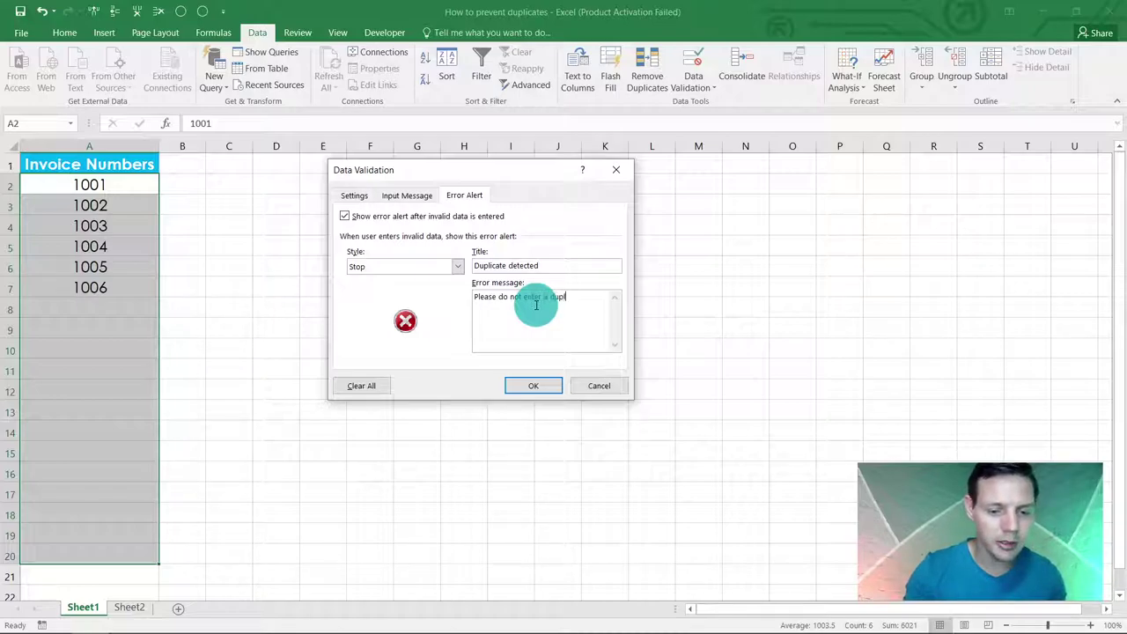
click(545, 391)
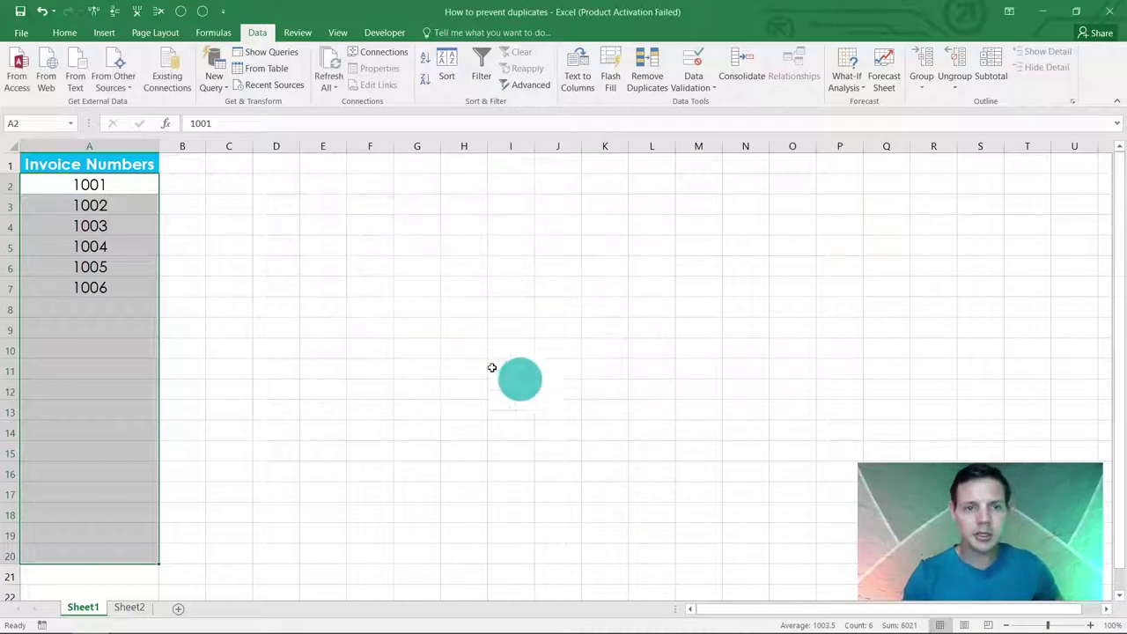
Step: Test the custom error alert by entering the duplicate invoice number 1006 in cell A8, and cancel the entry
click(417, 324)
click(134, 306)
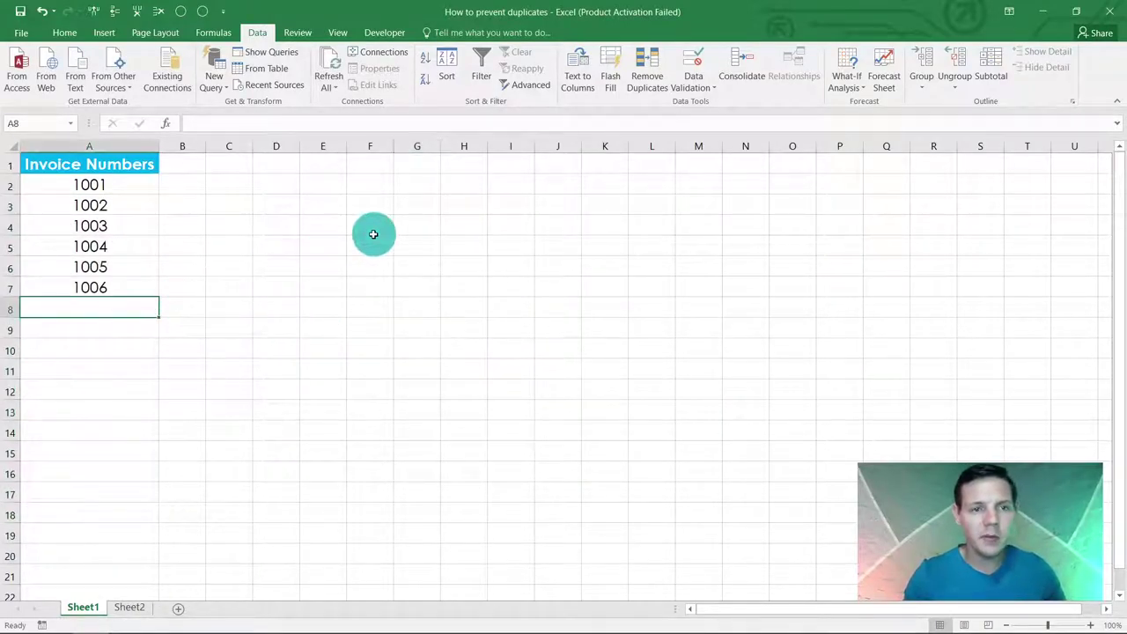
text(1006)
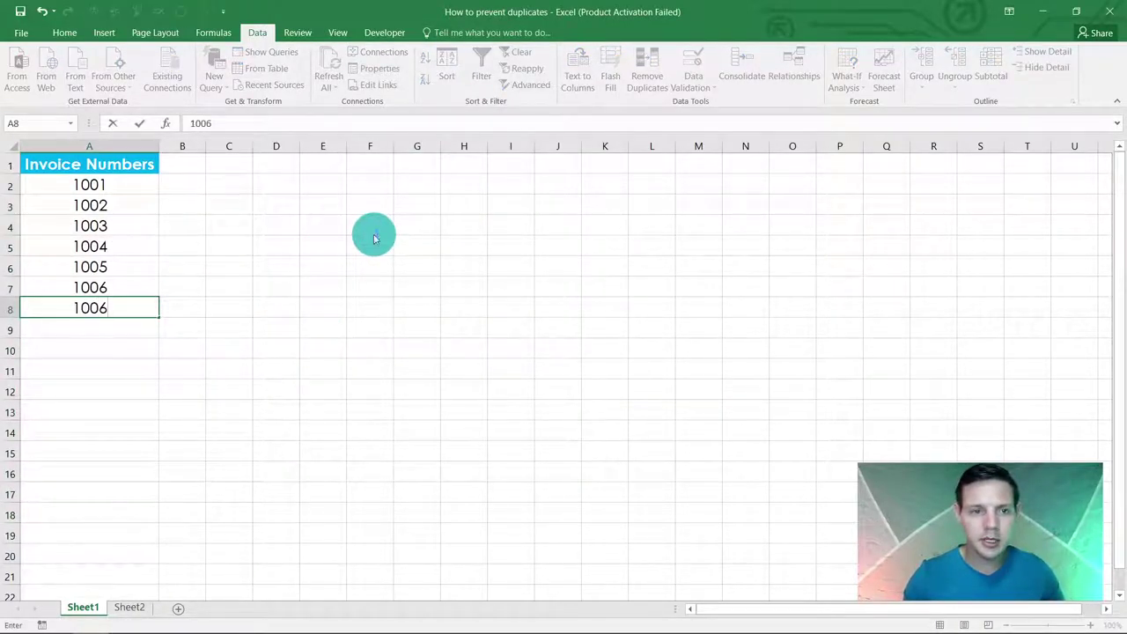
key(Return)
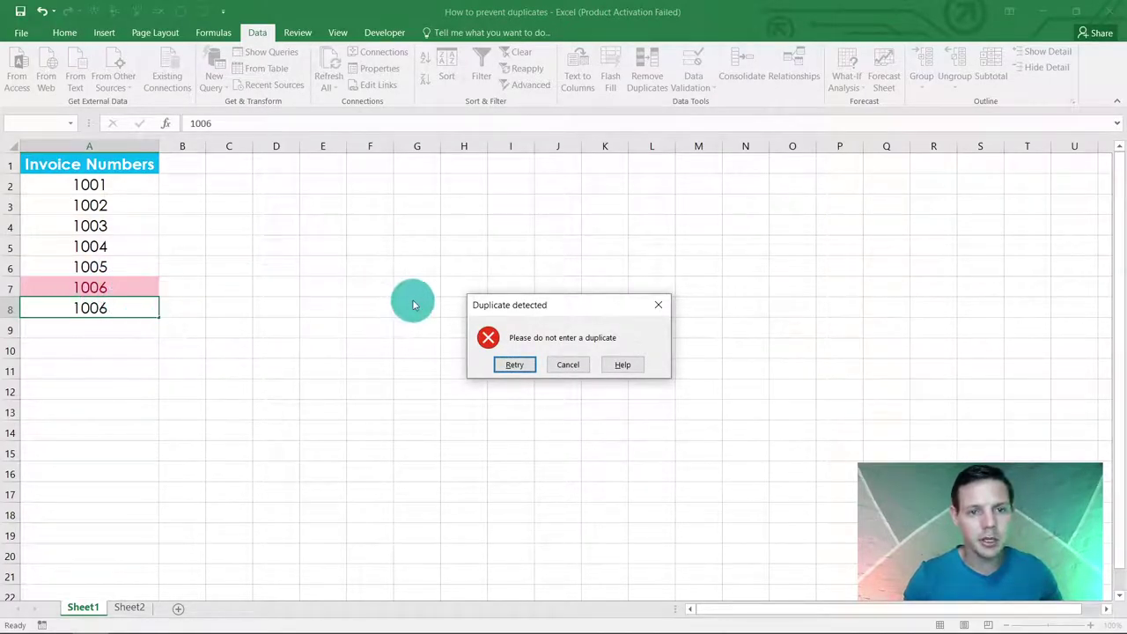
drag(557, 309, 403, 266)
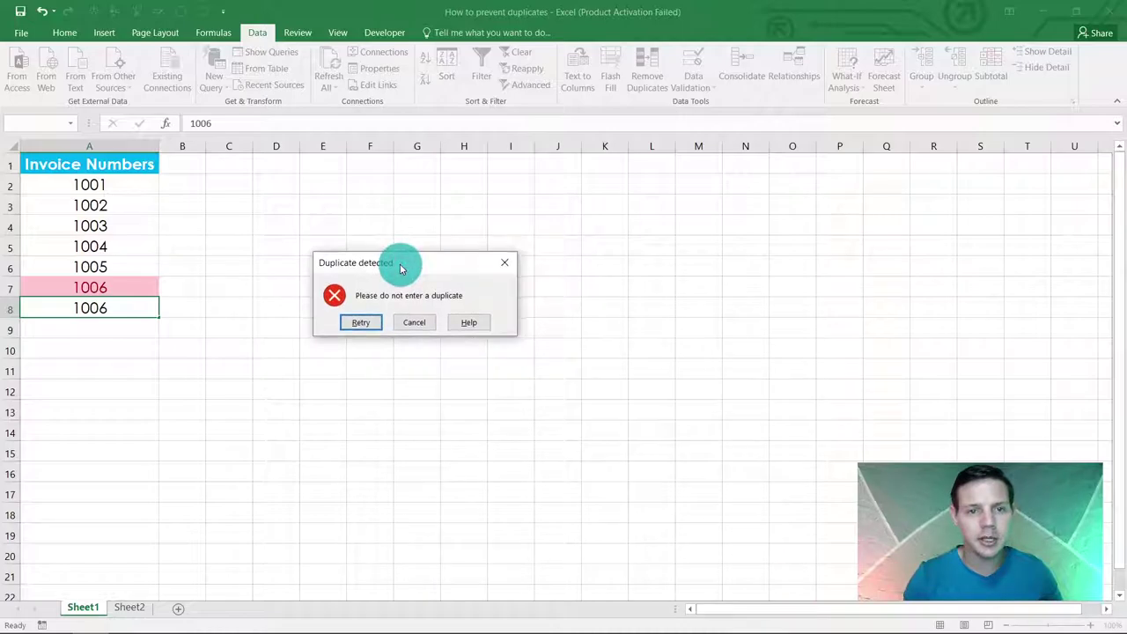
click(368, 325)
click(407, 323)
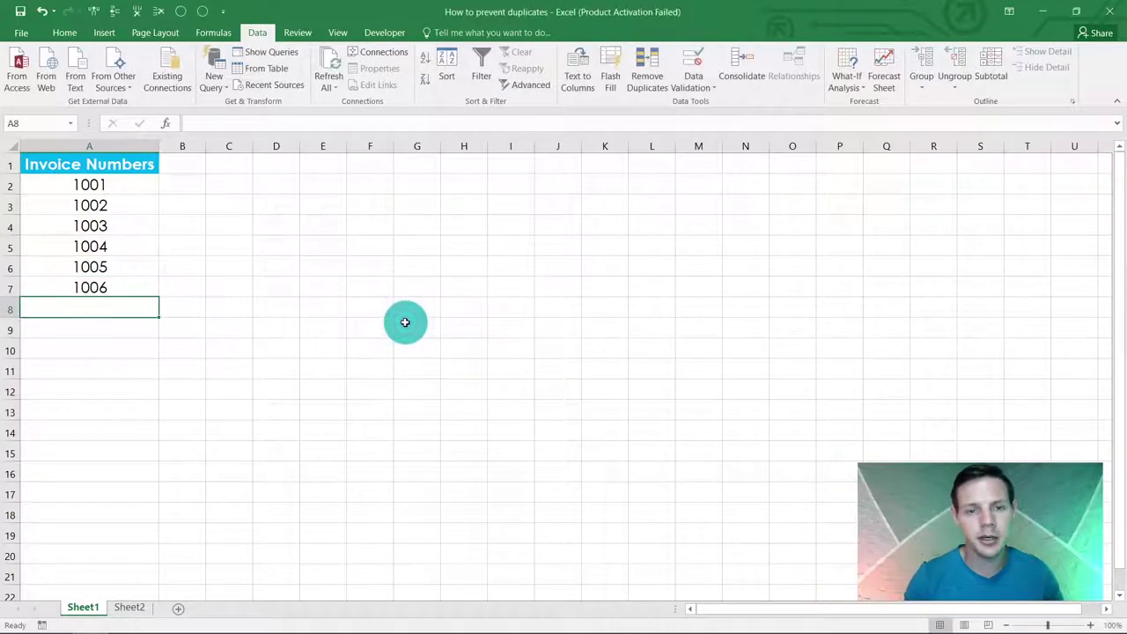
click(262, 332)
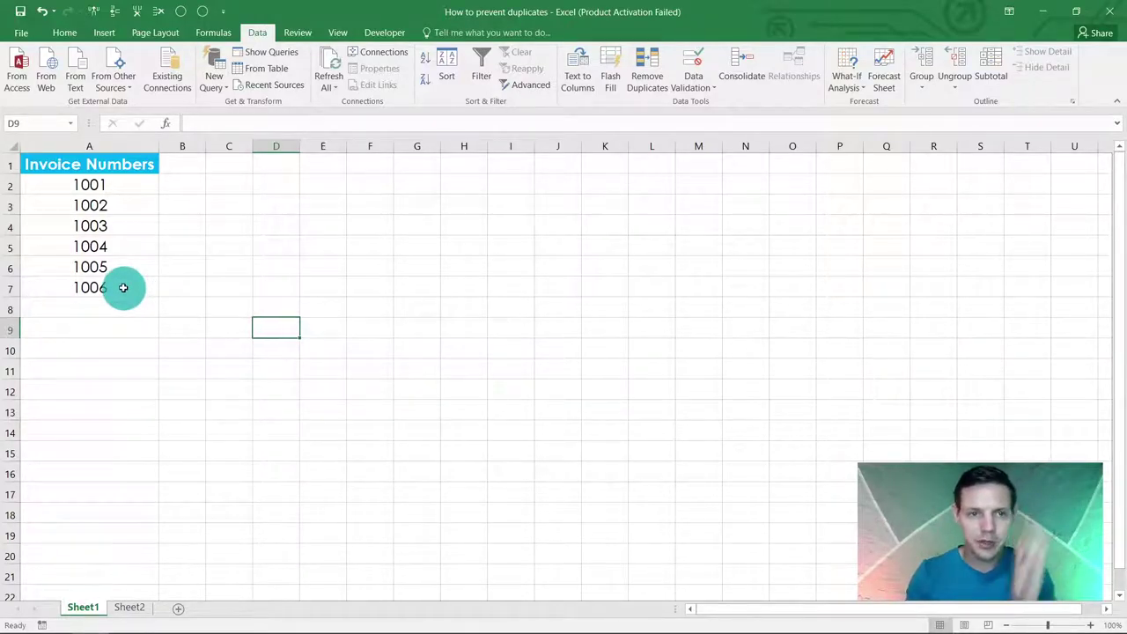
Step: Copy the invoice numbers in A2:A7 to column D, starting at cell D2
click(132, 198)
click(133, 187)
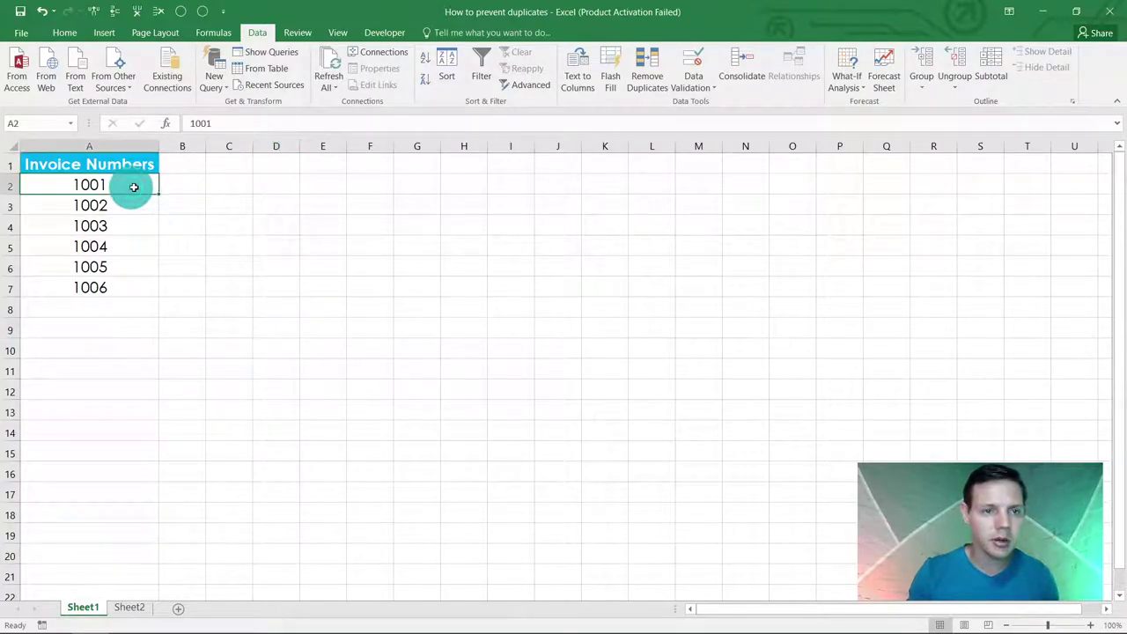
drag(120, 184, 121, 283)
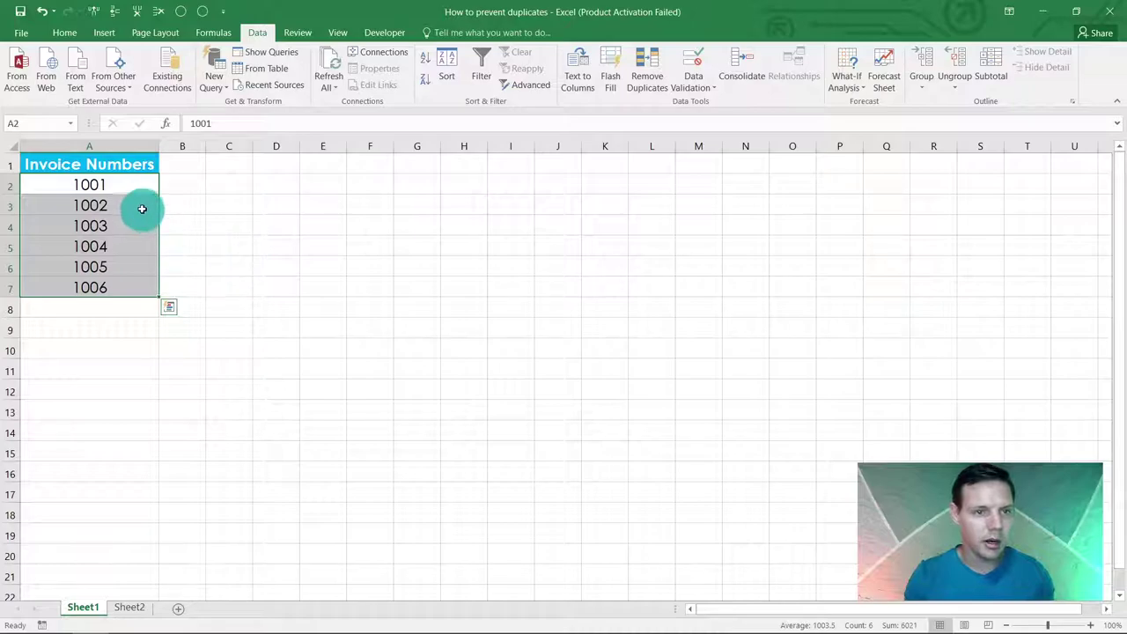
key(ctrl+c)
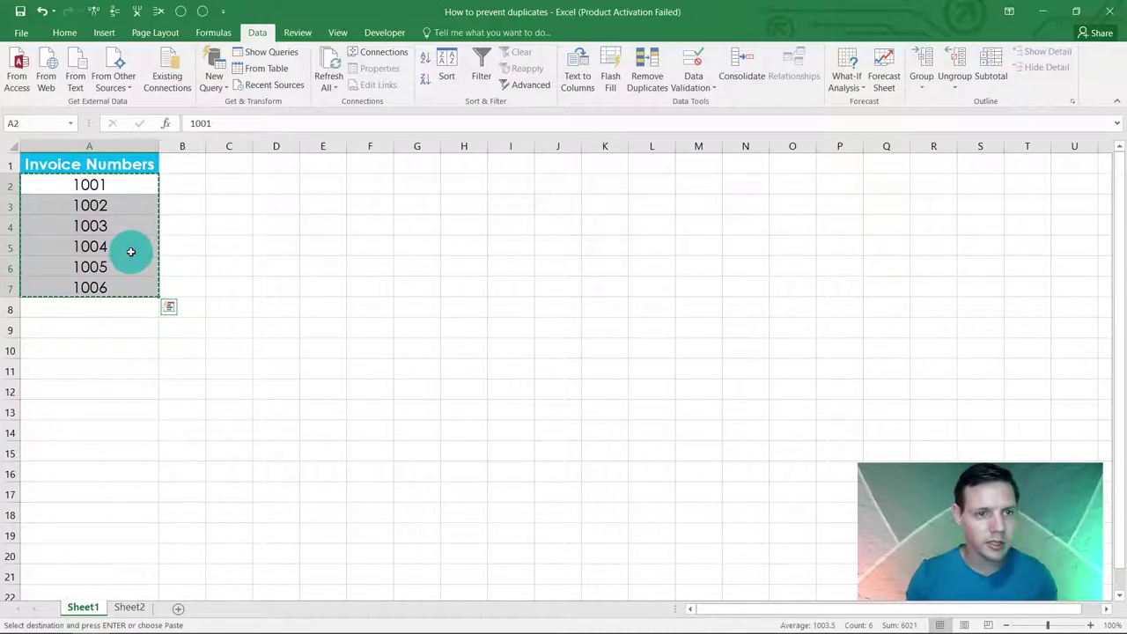
click(264, 182)
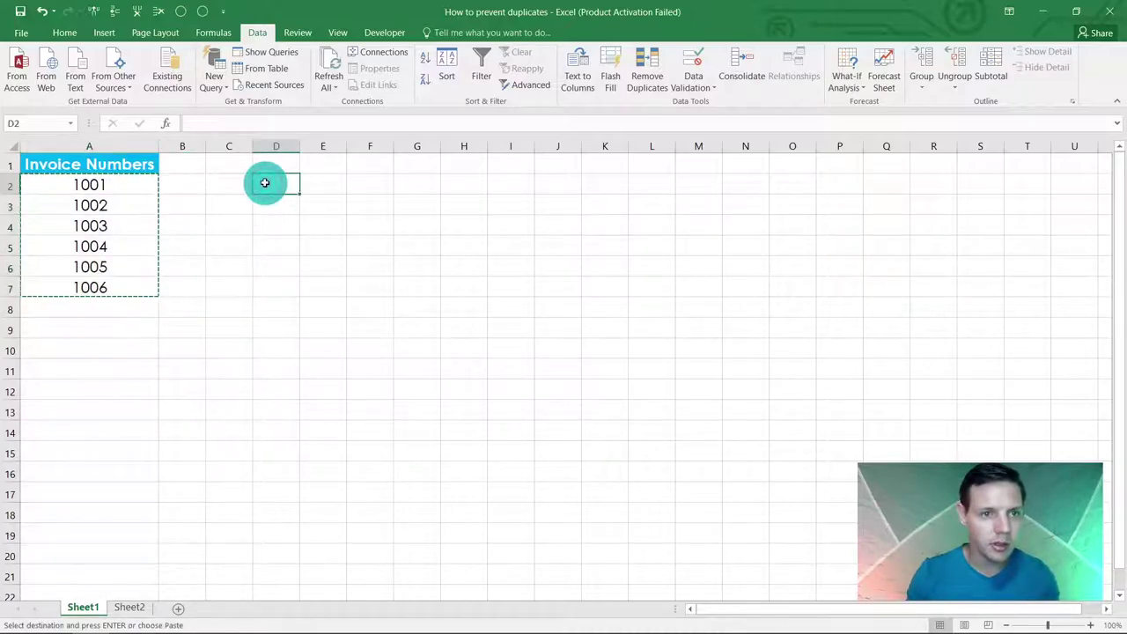
key(ctrl+v)
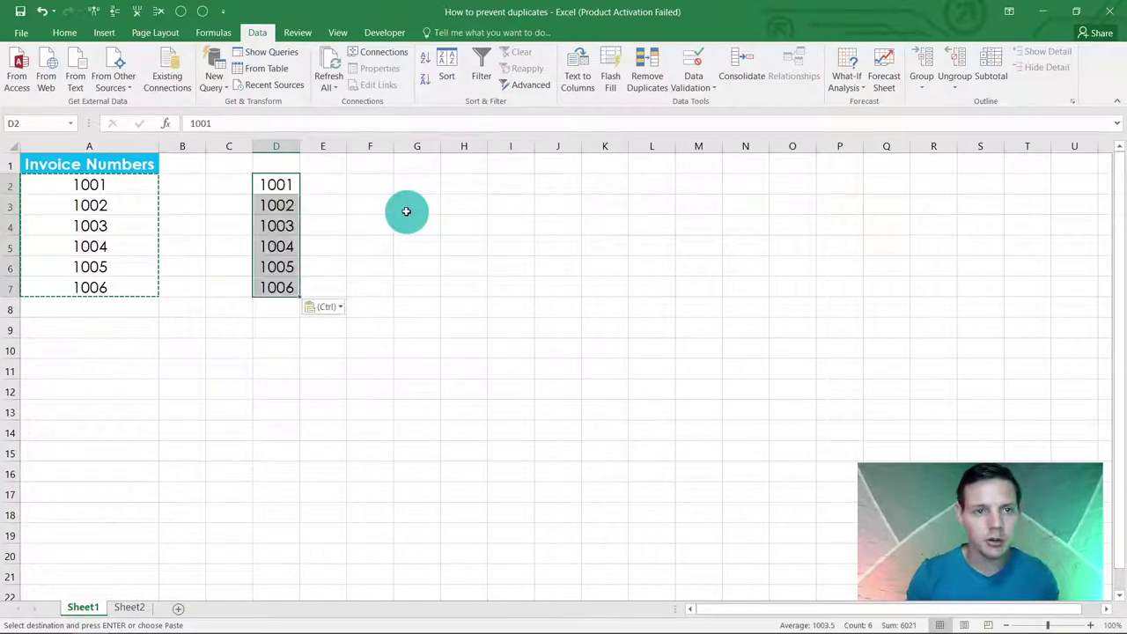
Step: Enter the duplicate invoice number 1006 in cell D8 below the copied list
click(290, 306)
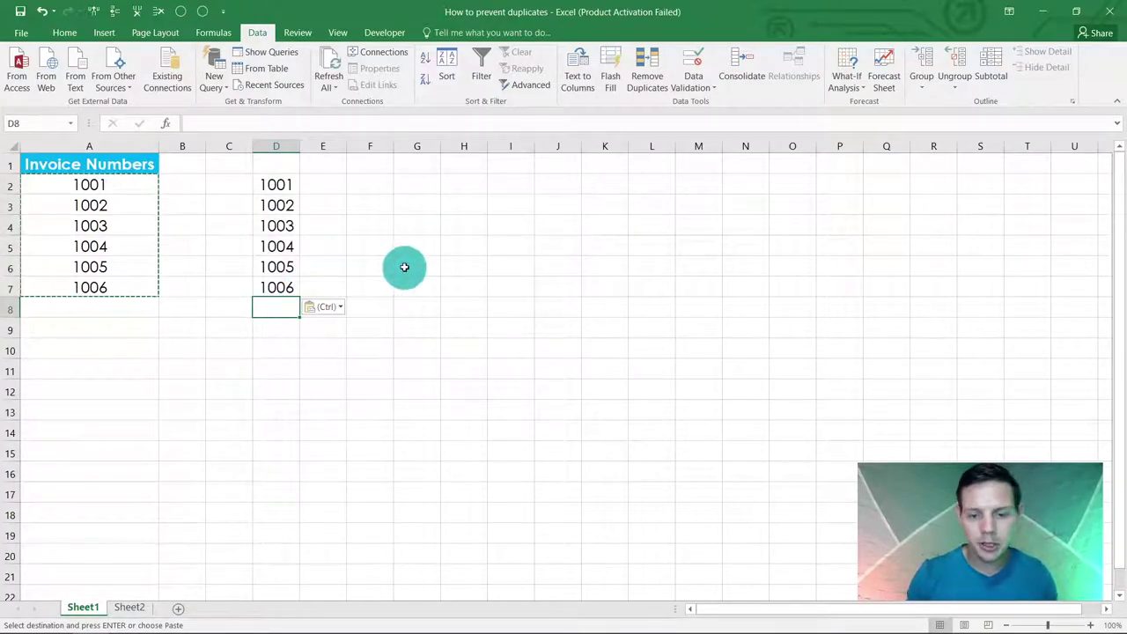
text(1006)
key(Return)
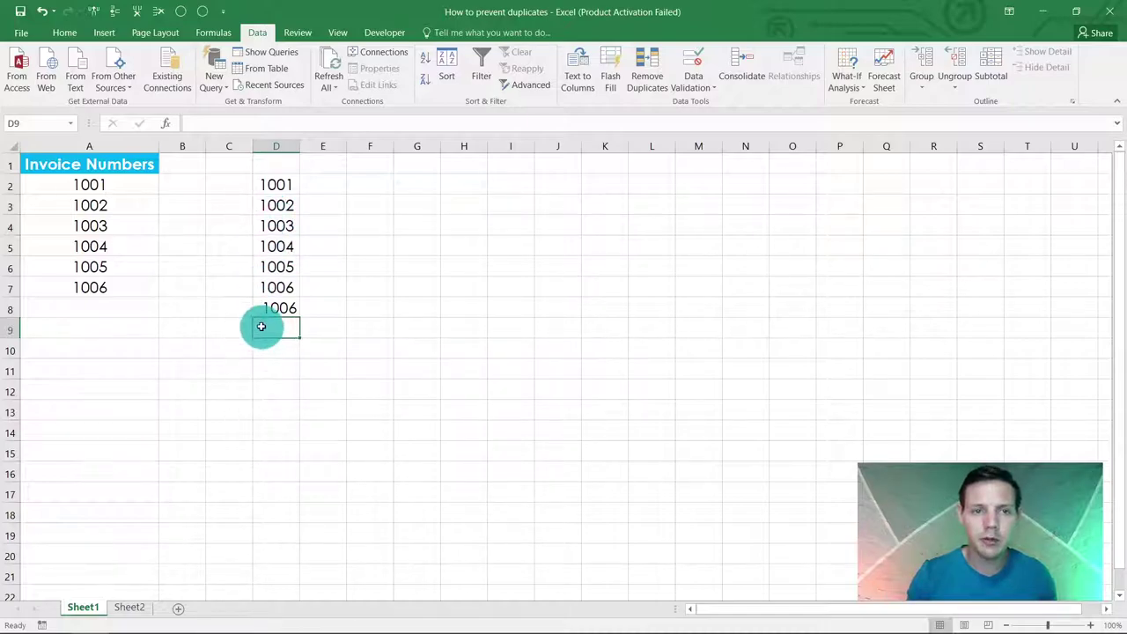
Step: Remove the duplicate values from column D, treating the data as having no headers
click(273, 147)
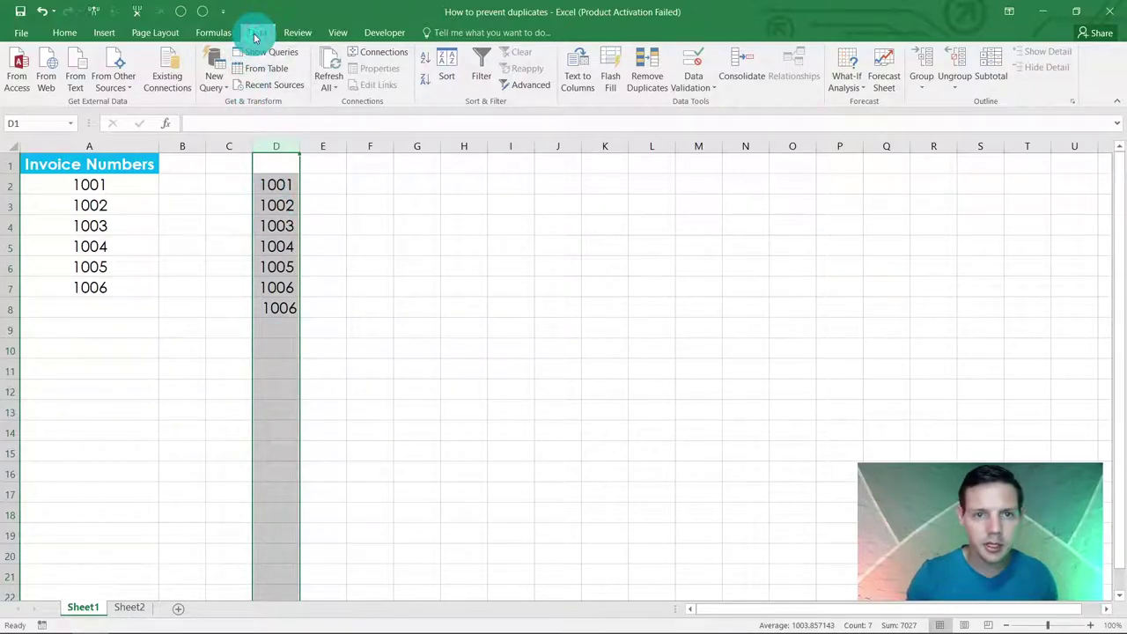
click(656, 83)
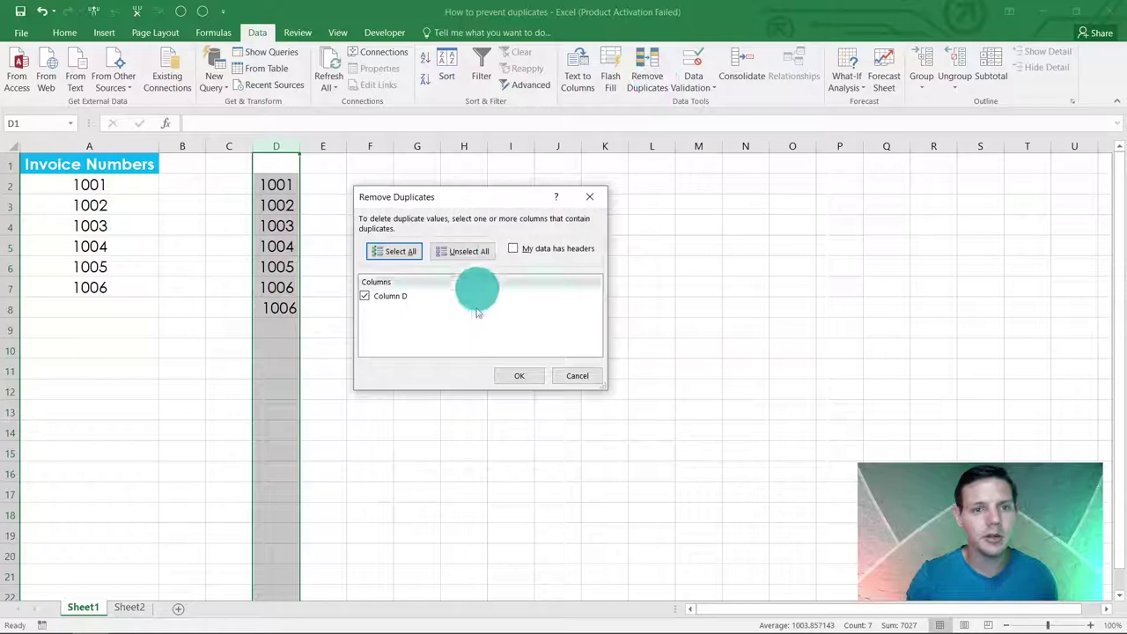
click(527, 376)
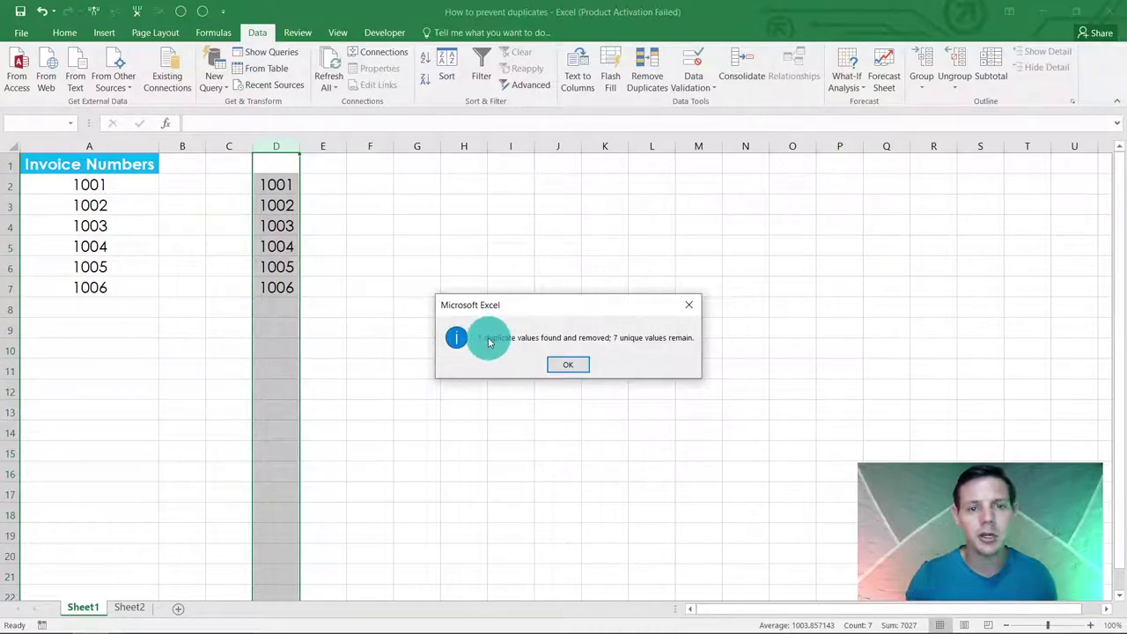
click(568, 365)
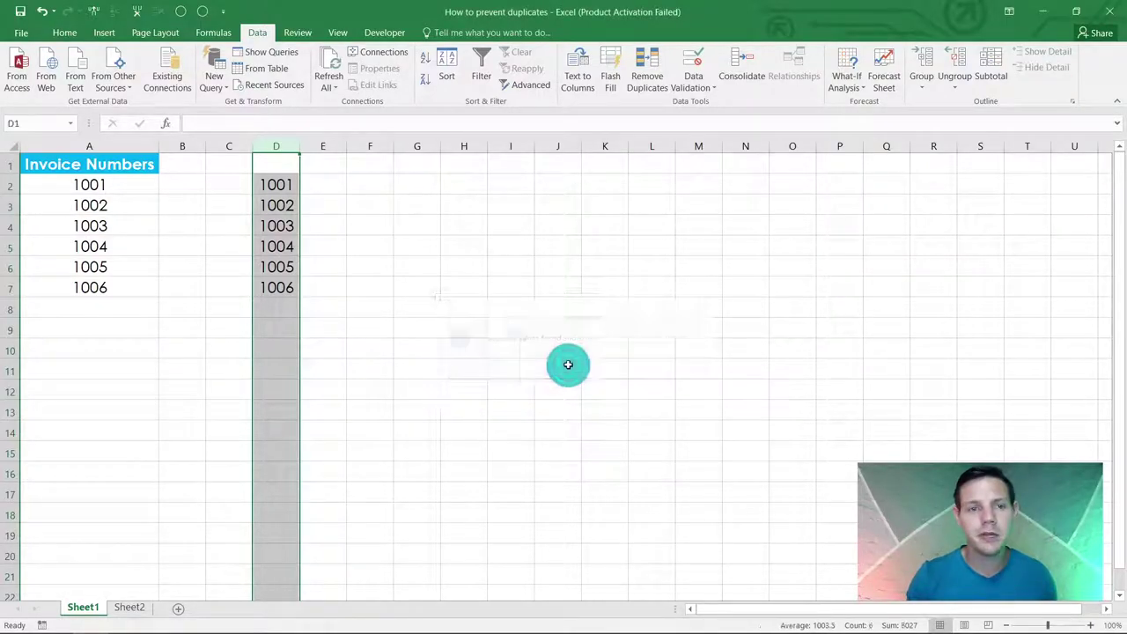
click(352, 277)
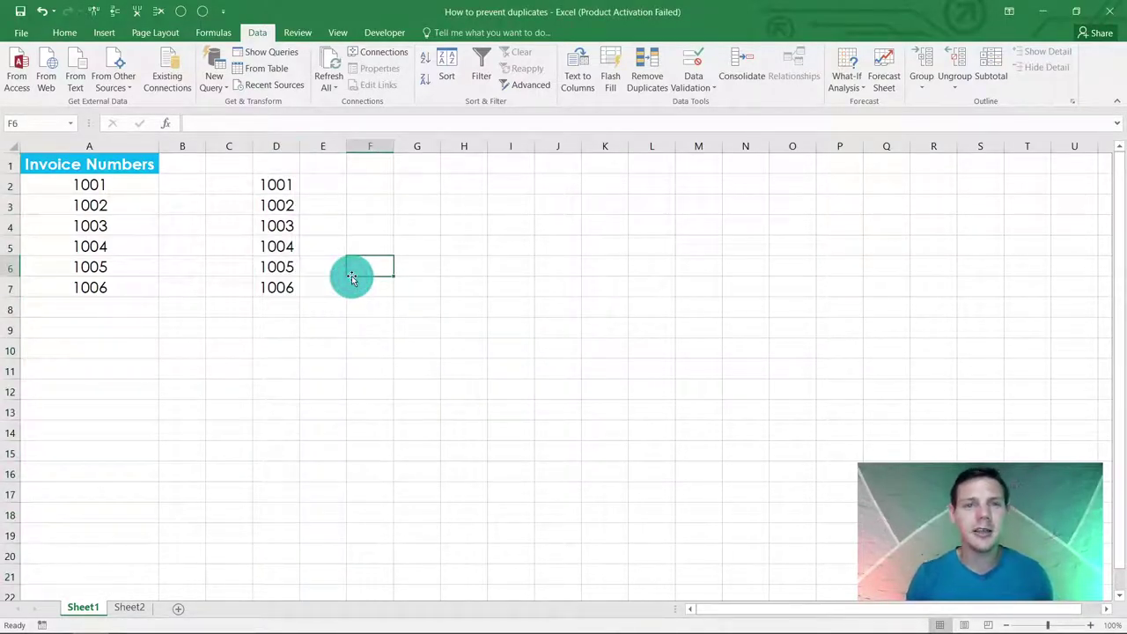